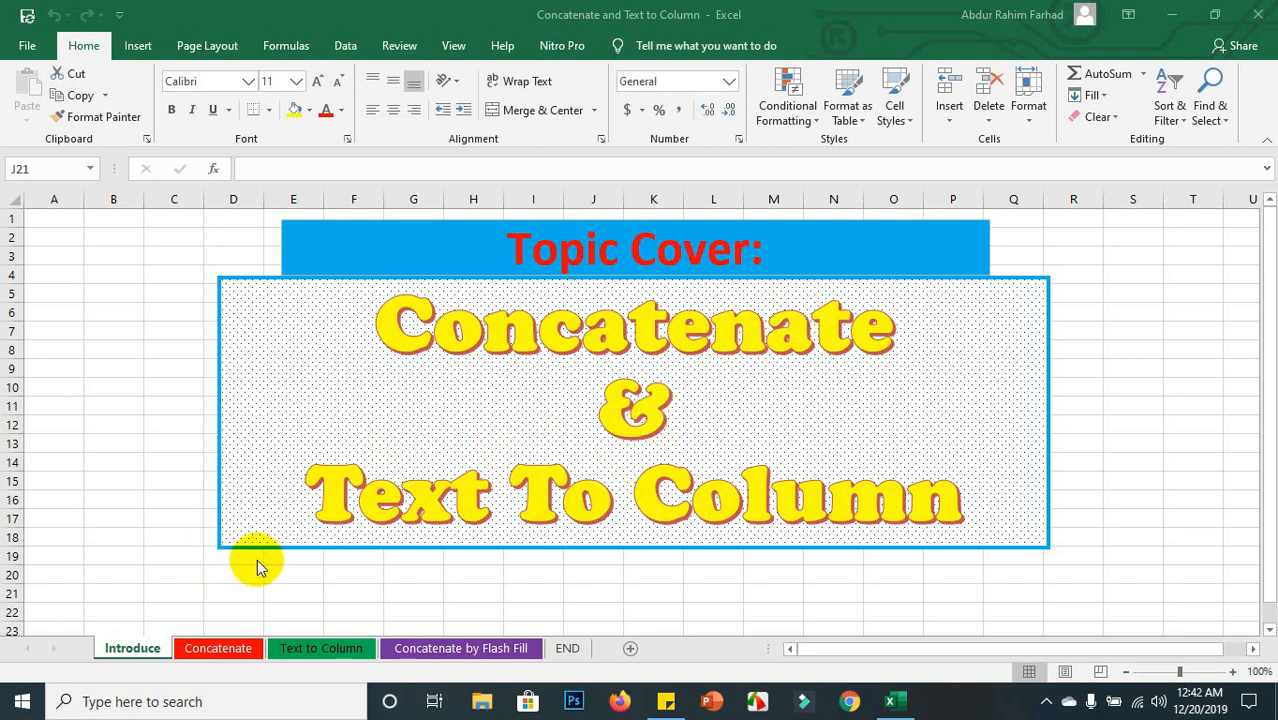
# Open the Concatenate sheet and inspect the first, middle and last name cells in row 7
pyautogui.click(221, 651)
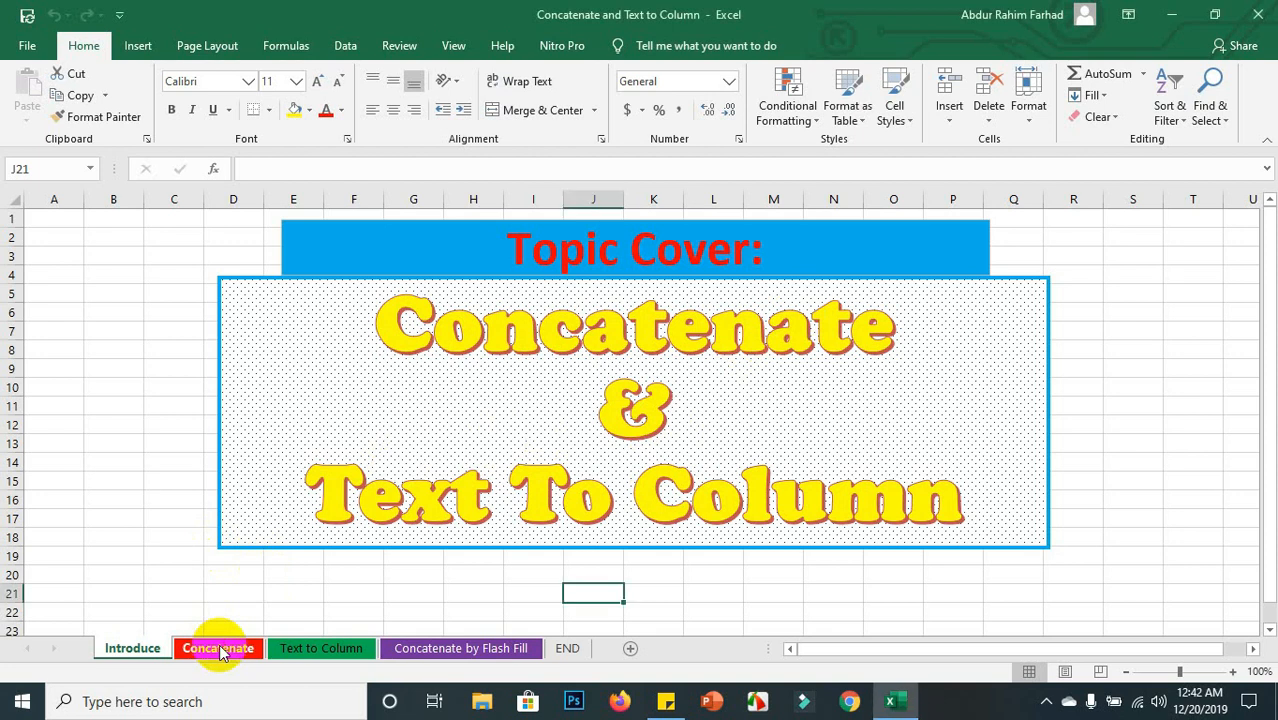
pyautogui.click(222, 653)
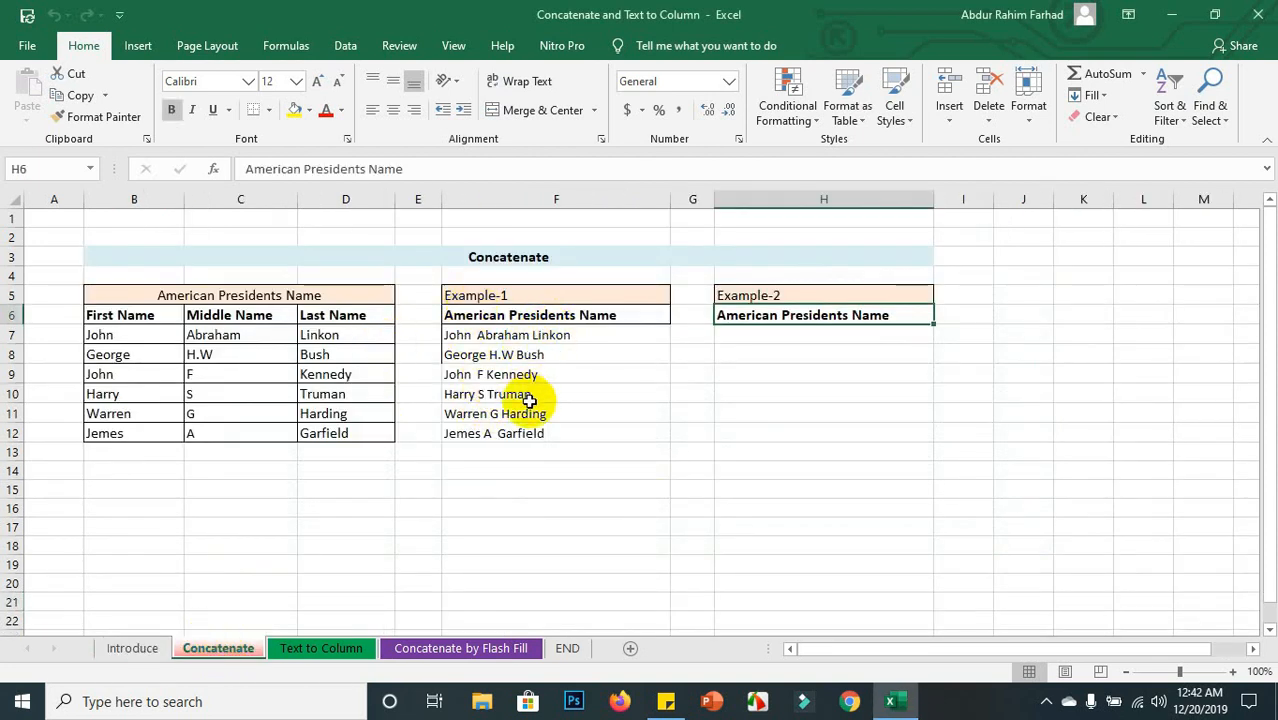
pyautogui.click(105, 336)
pyautogui.click(232, 335)
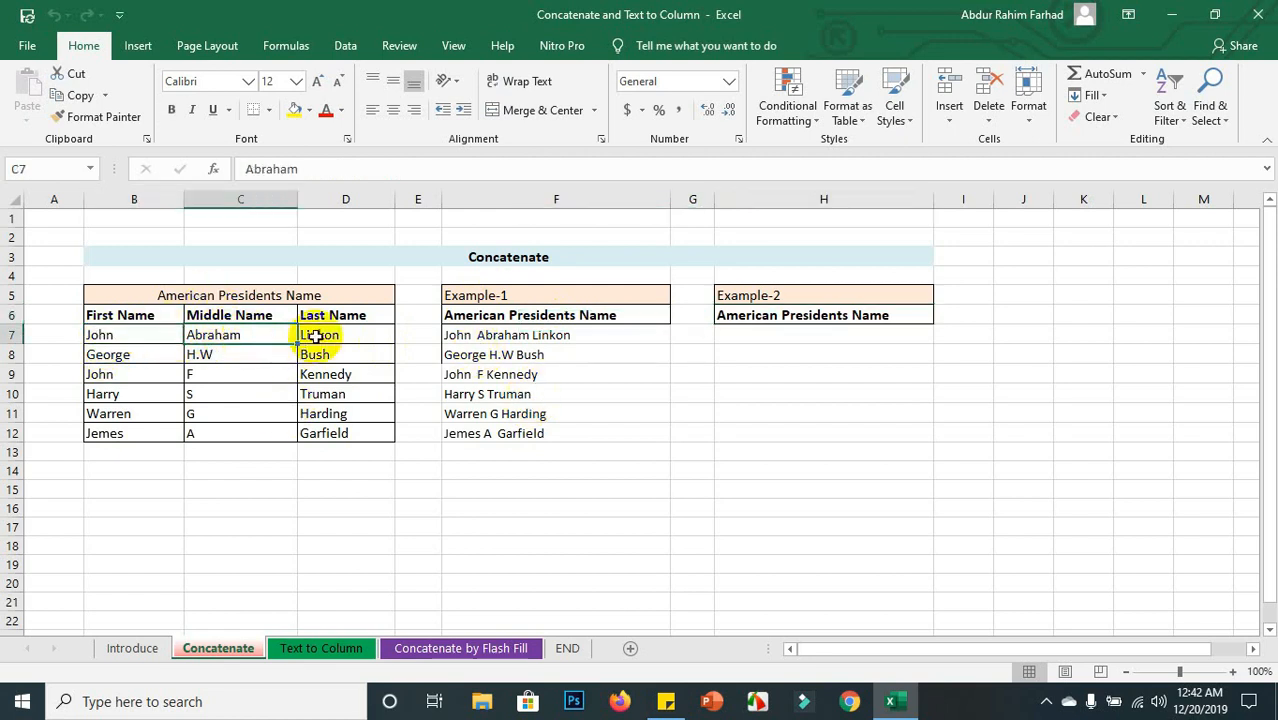
pyautogui.click(318, 336)
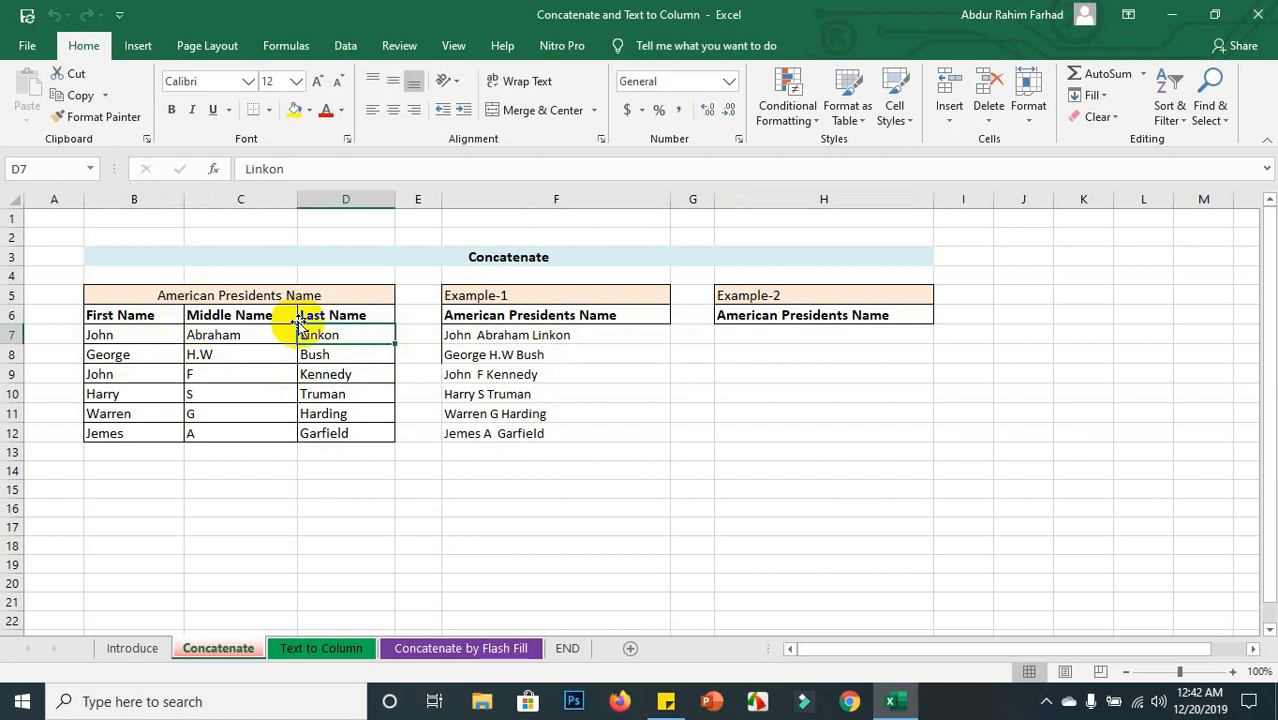
# Enter the formula =CONCATENATE(B7,C7,D7) in cell H7 under Example-2 to join the three name parts
pyautogui.click(748, 334)
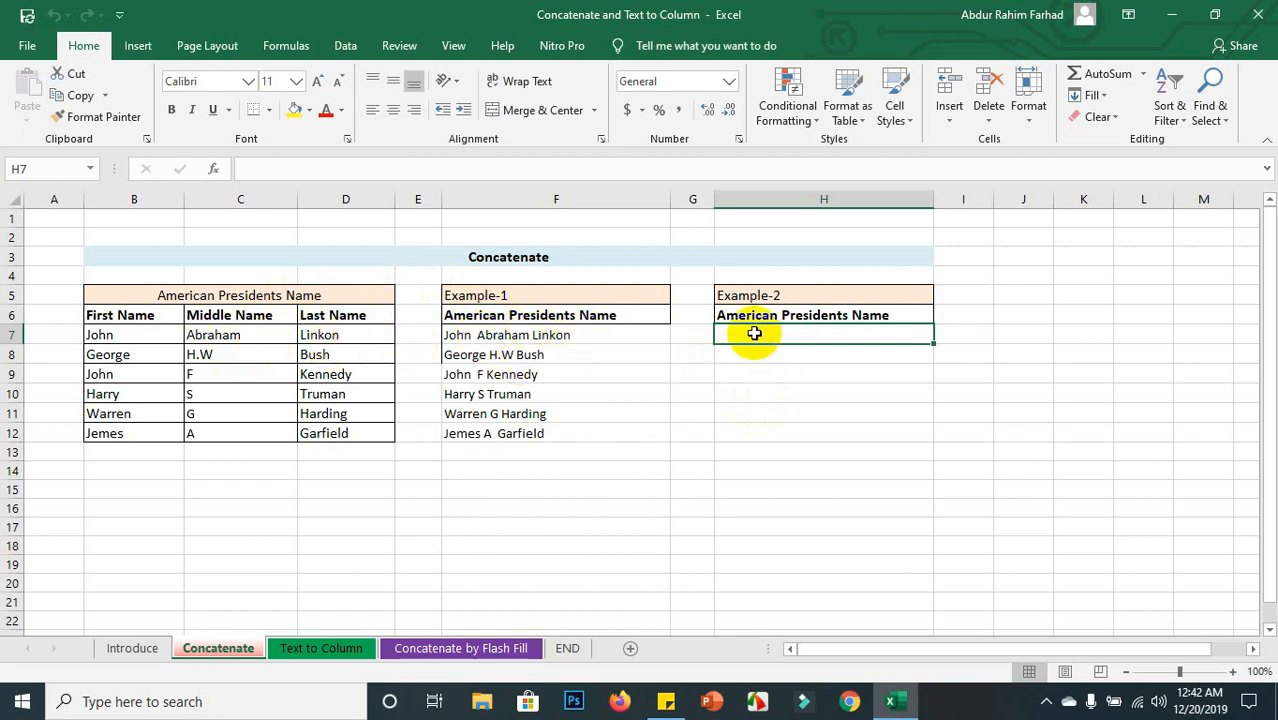
pyautogui.write('=con')
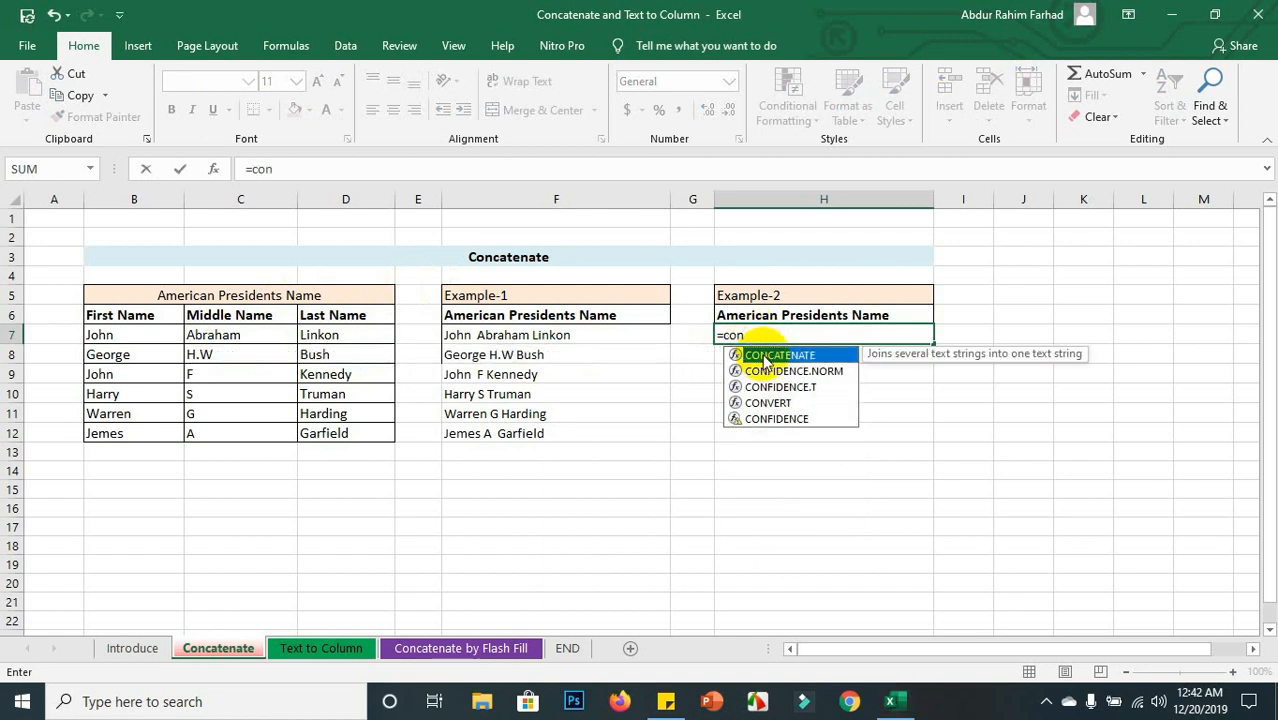
pyautogui.doubleClick(764, 356)
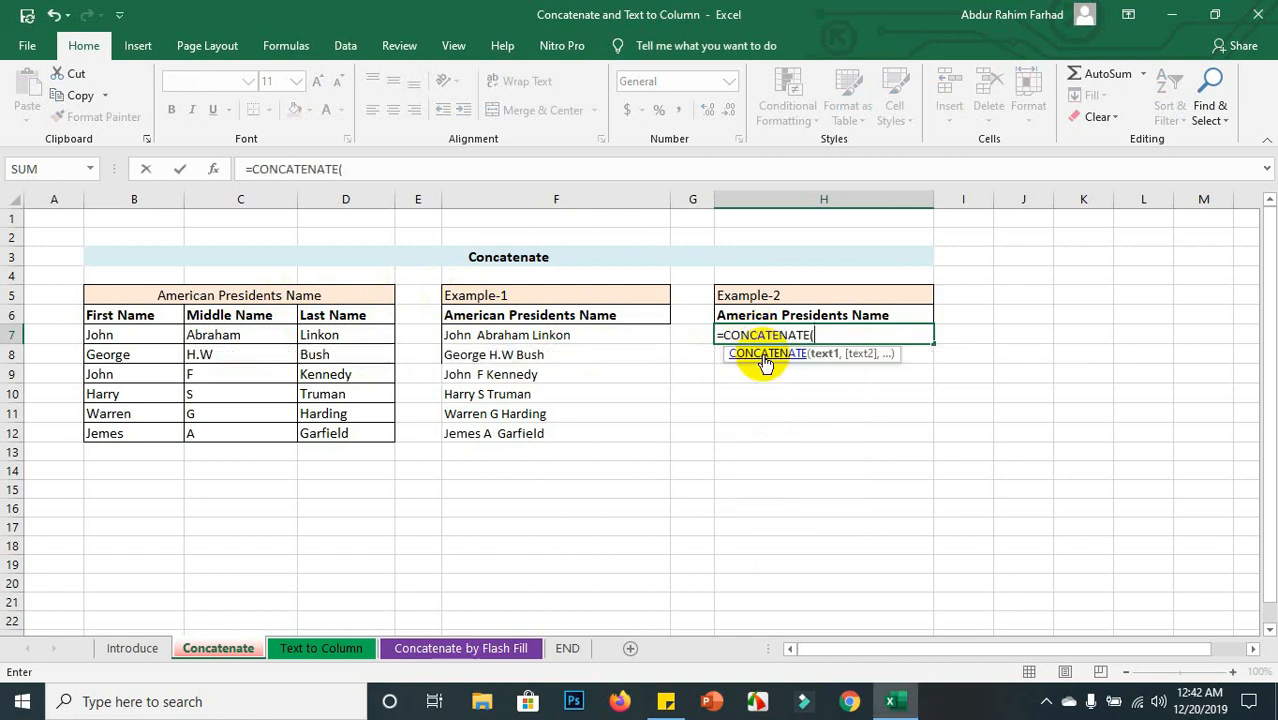
pyautogui.click(105, 336)
pyautogui.write(',')
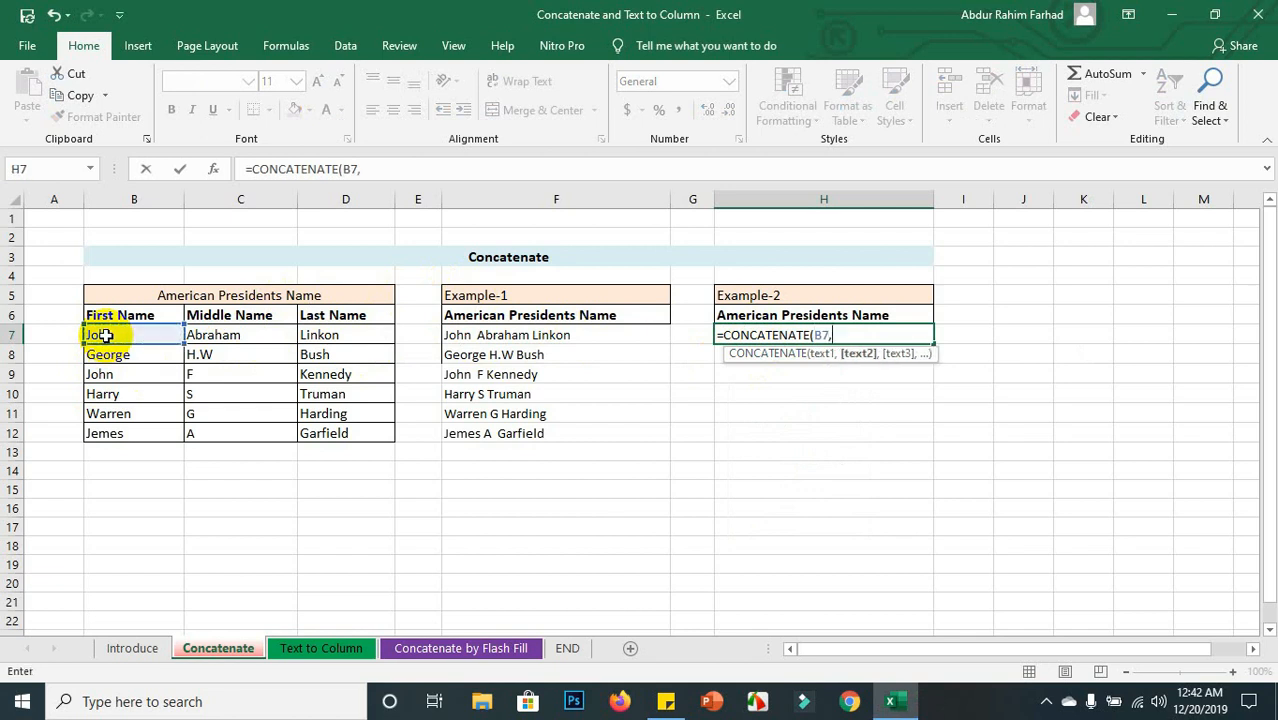
pyautogui.click(241, 337)
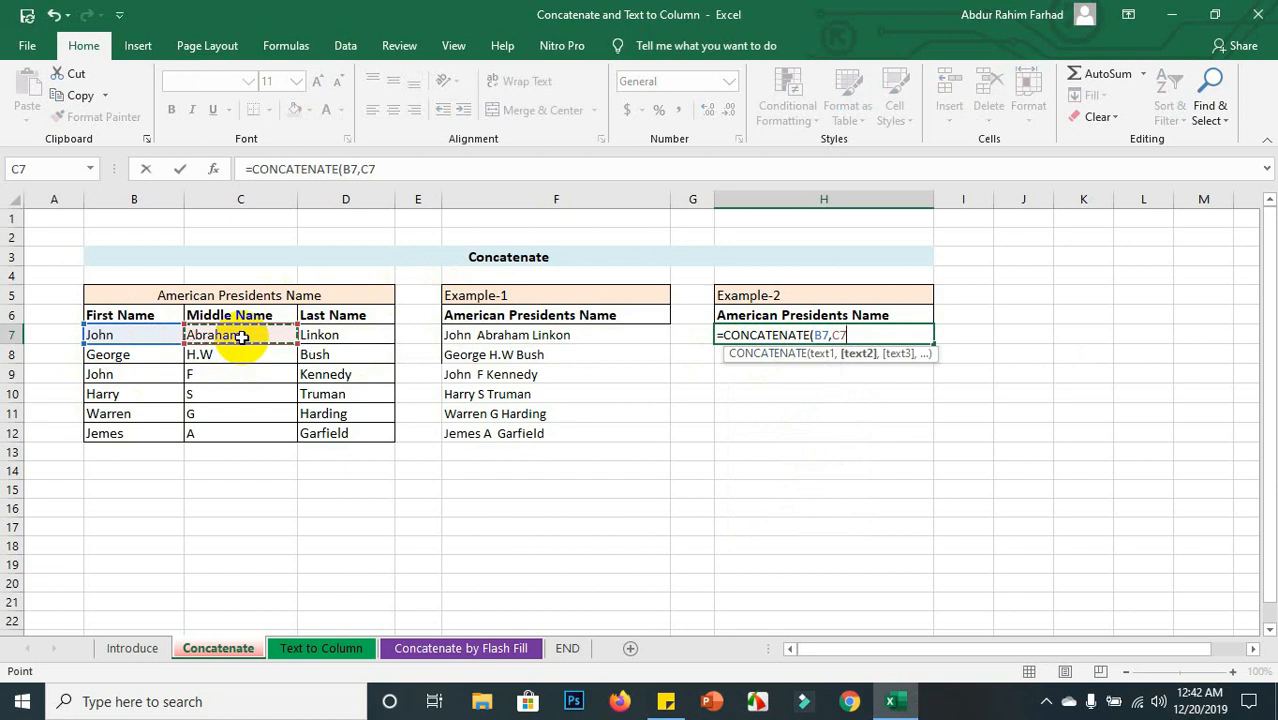
pyautogui.write(',')
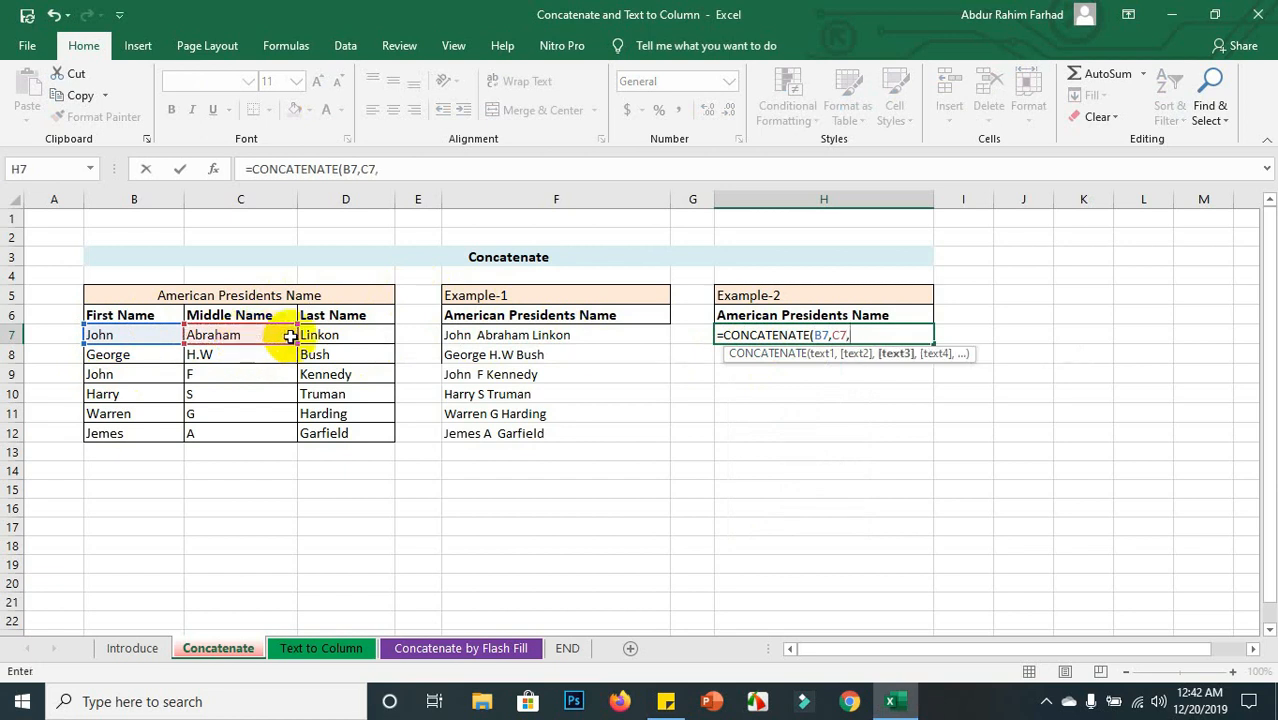
pyautogui.click(327, 335)
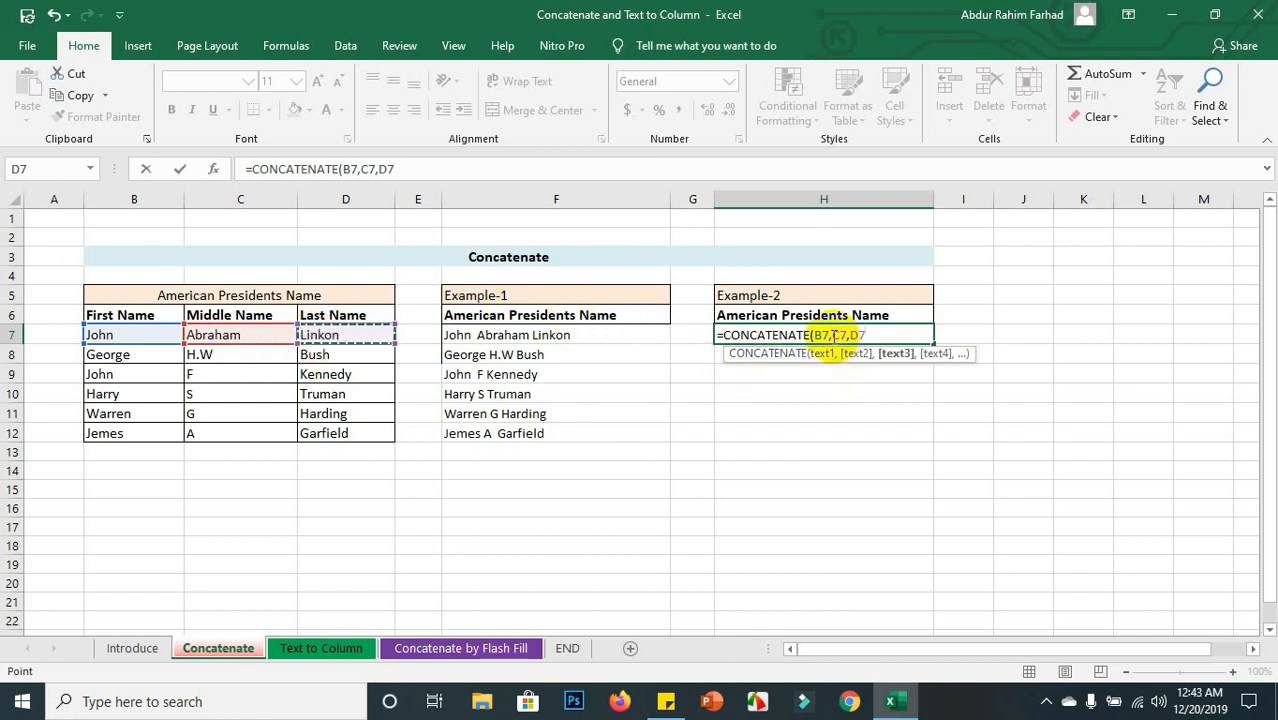
pyautogui.write(')')
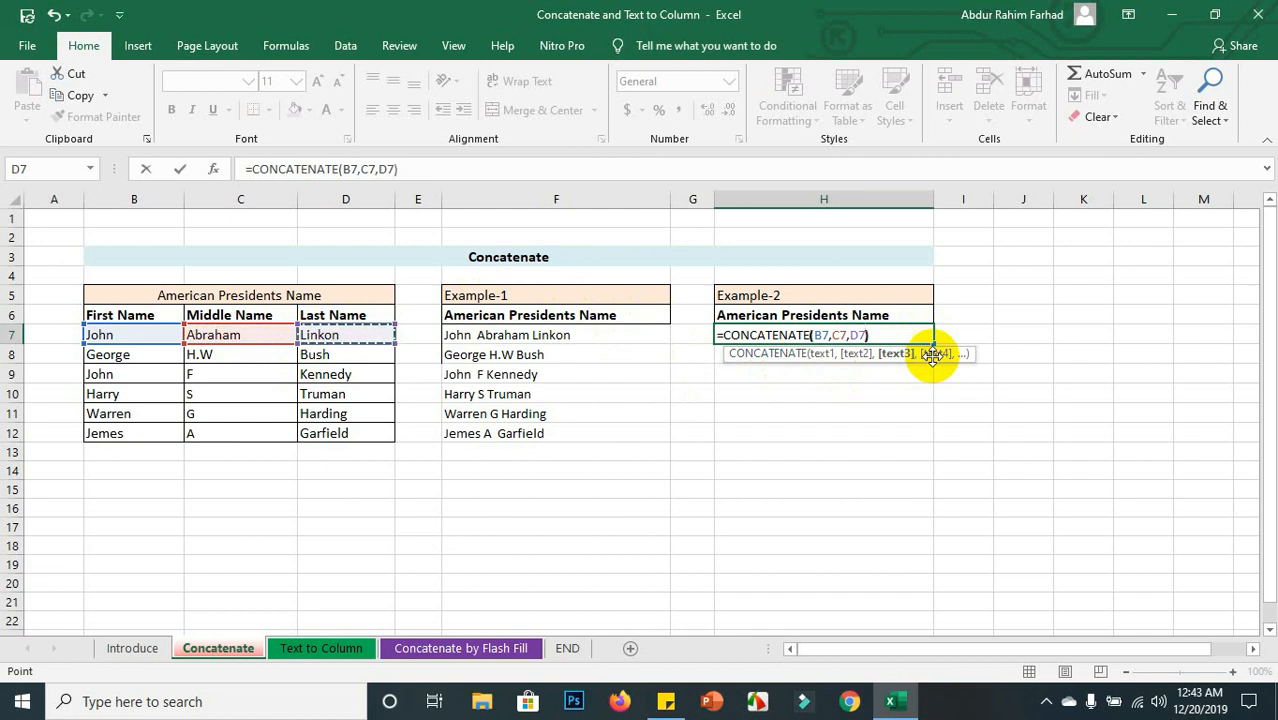
pyautogui.press('Return')
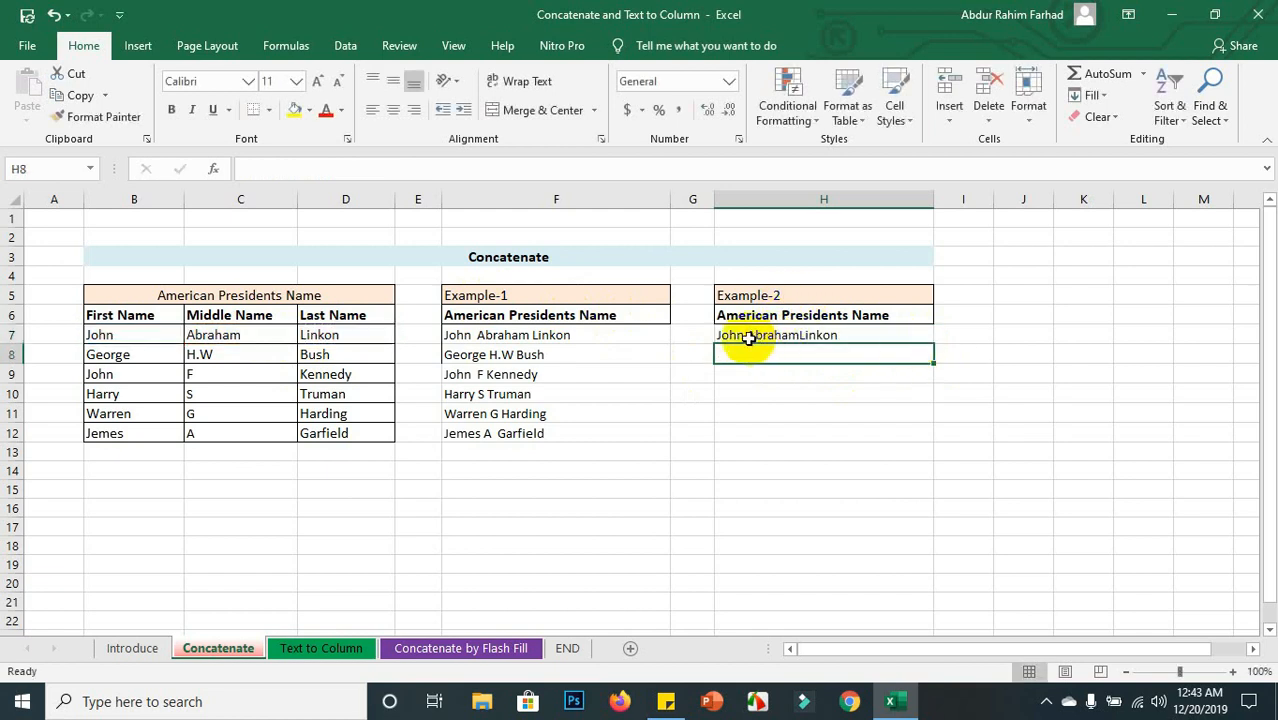
# Add space separators between the names in H7, making the formula =CONCATENATE(B7," ",C7," ",D7)
pyautogui.click(803, 336)
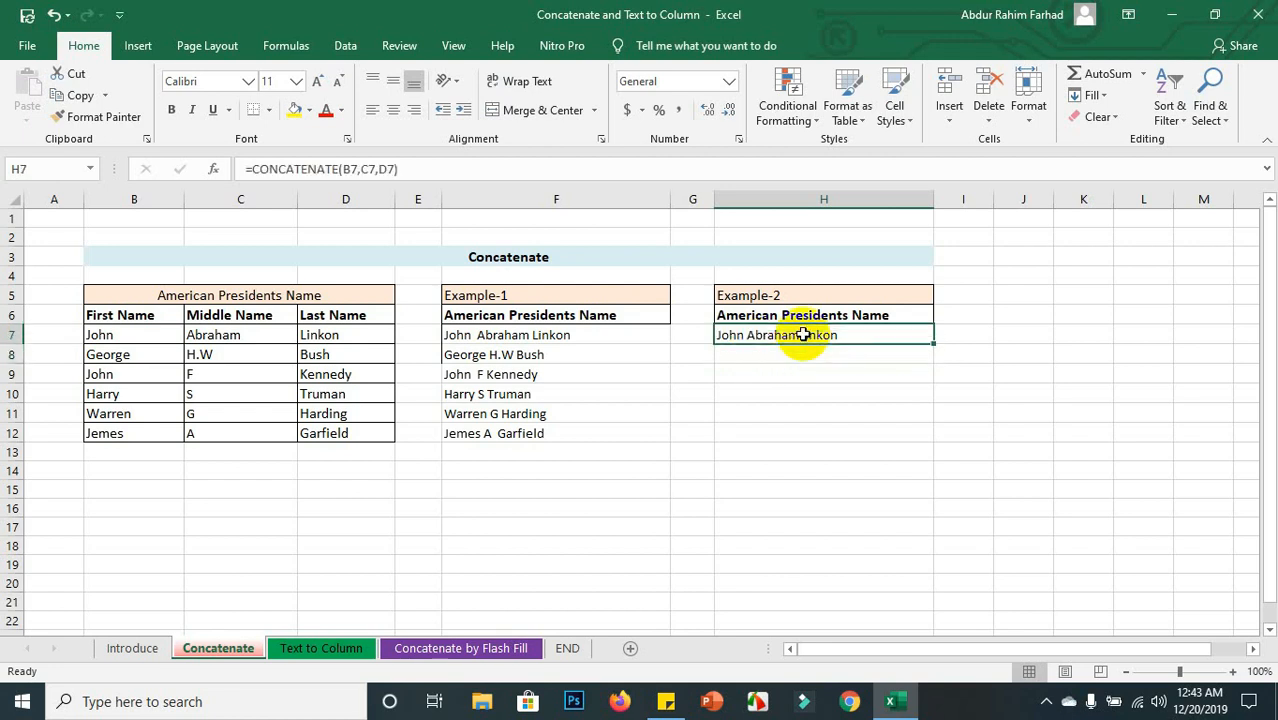
pyautogui.click(361, 172)
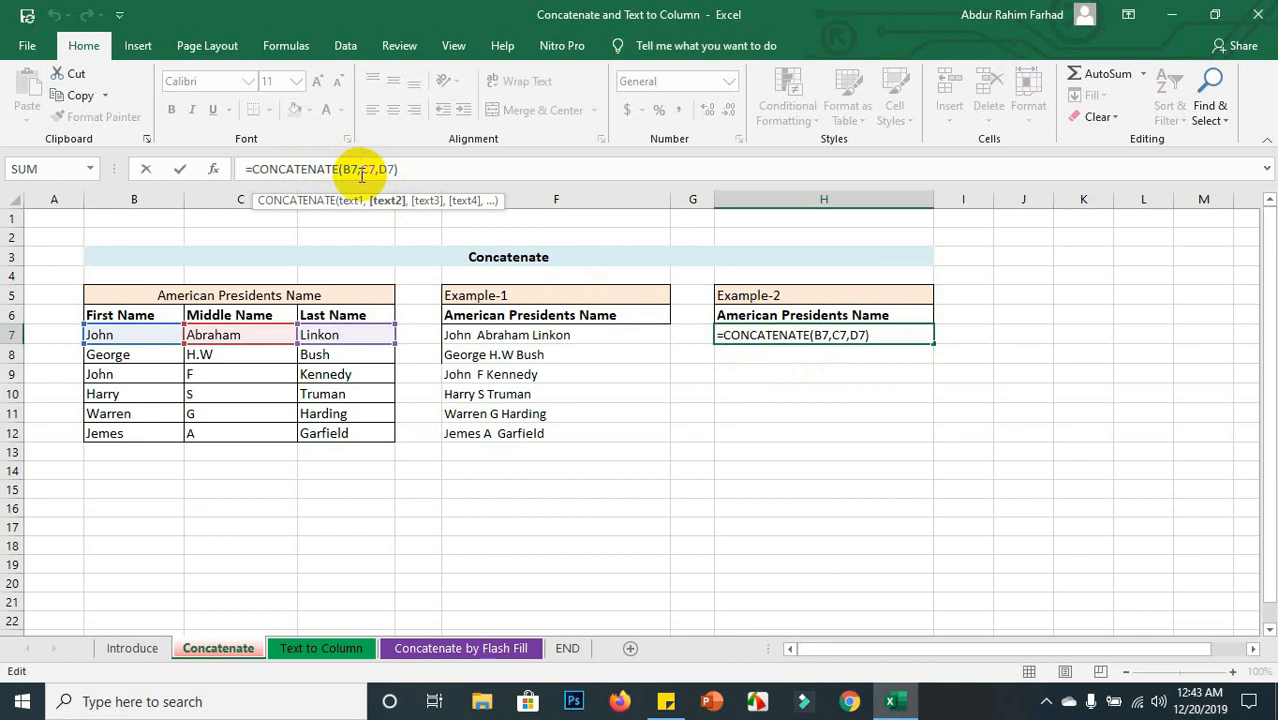
pyautogui.write('"')
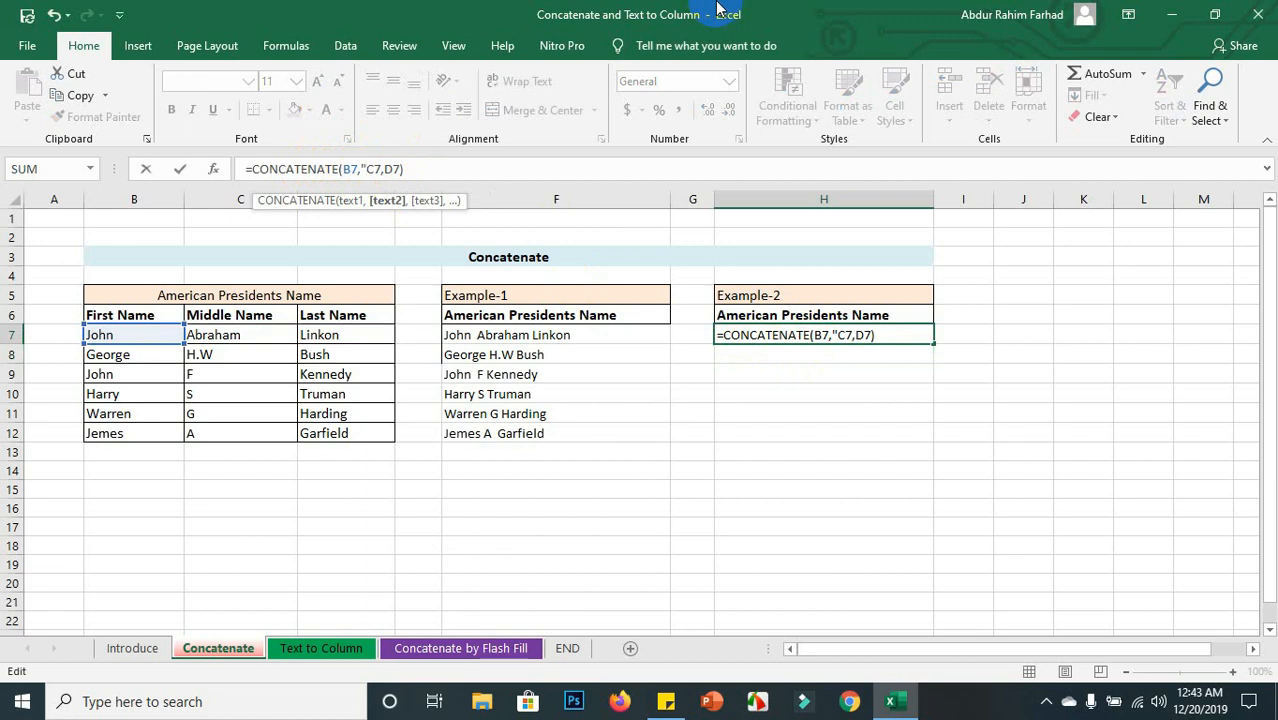
pyautogui.write(' "')
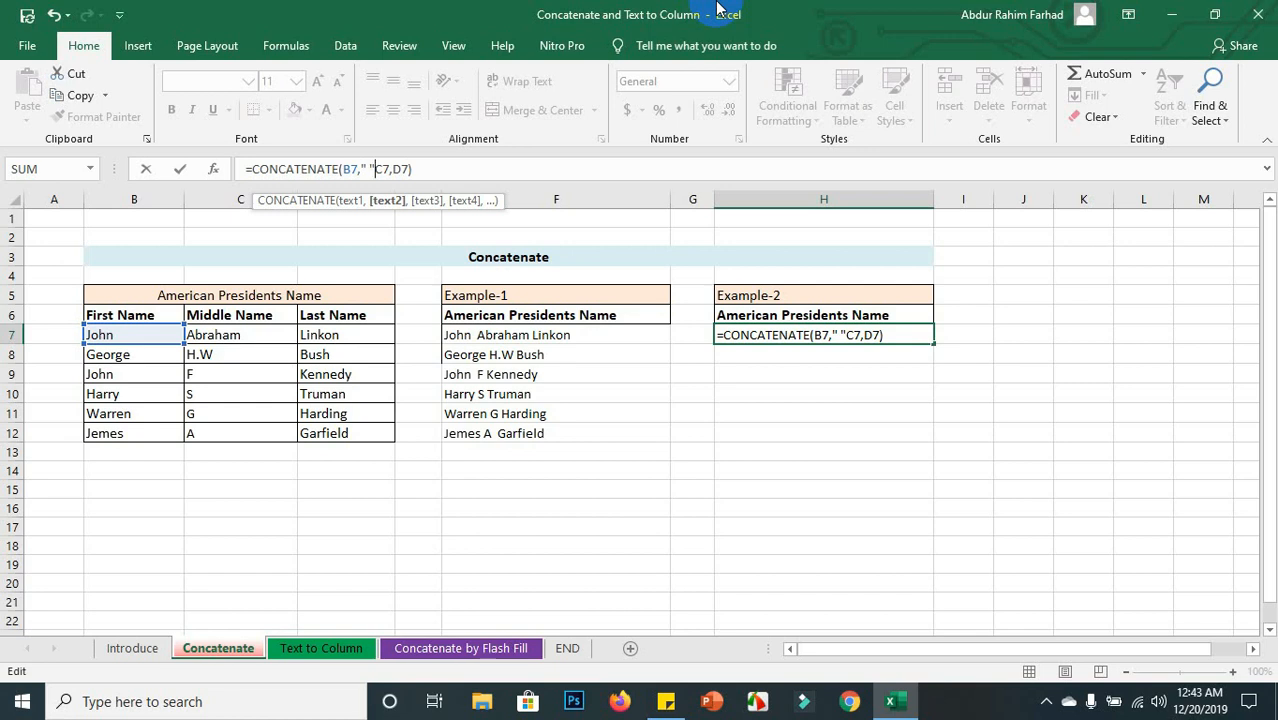
pyautogui.write(',')
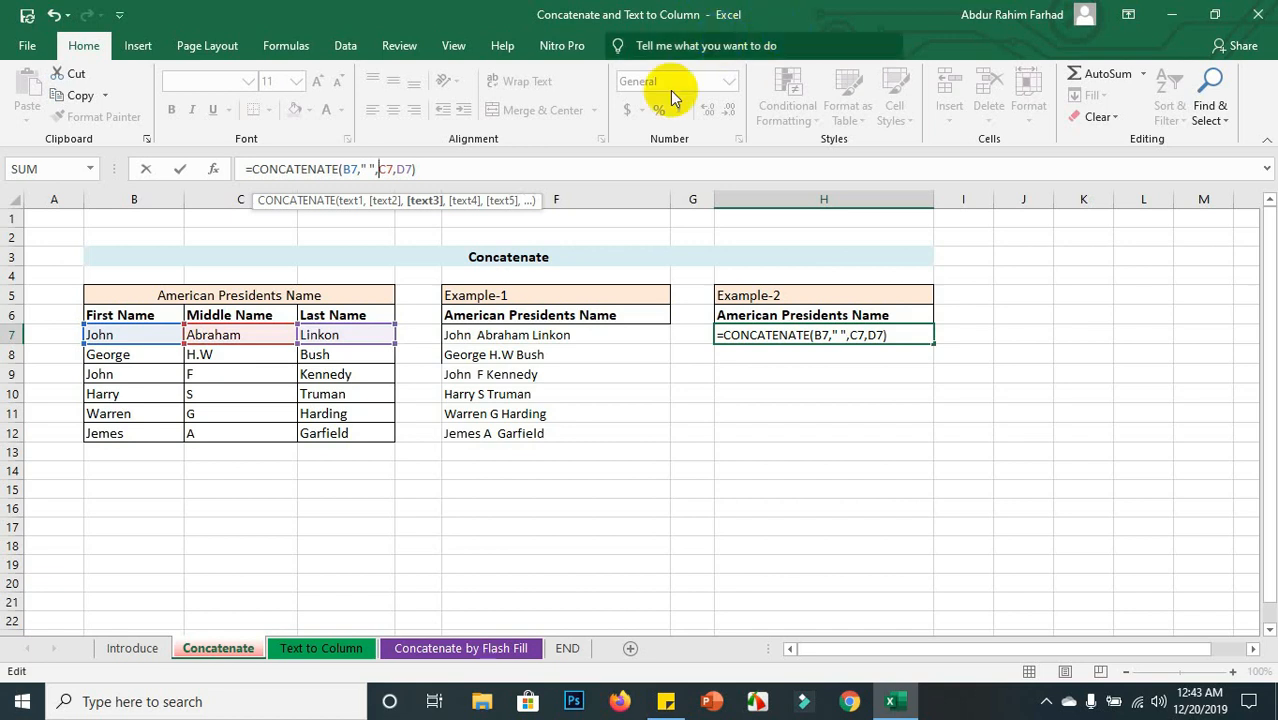
pyautogui.click(397, 170)
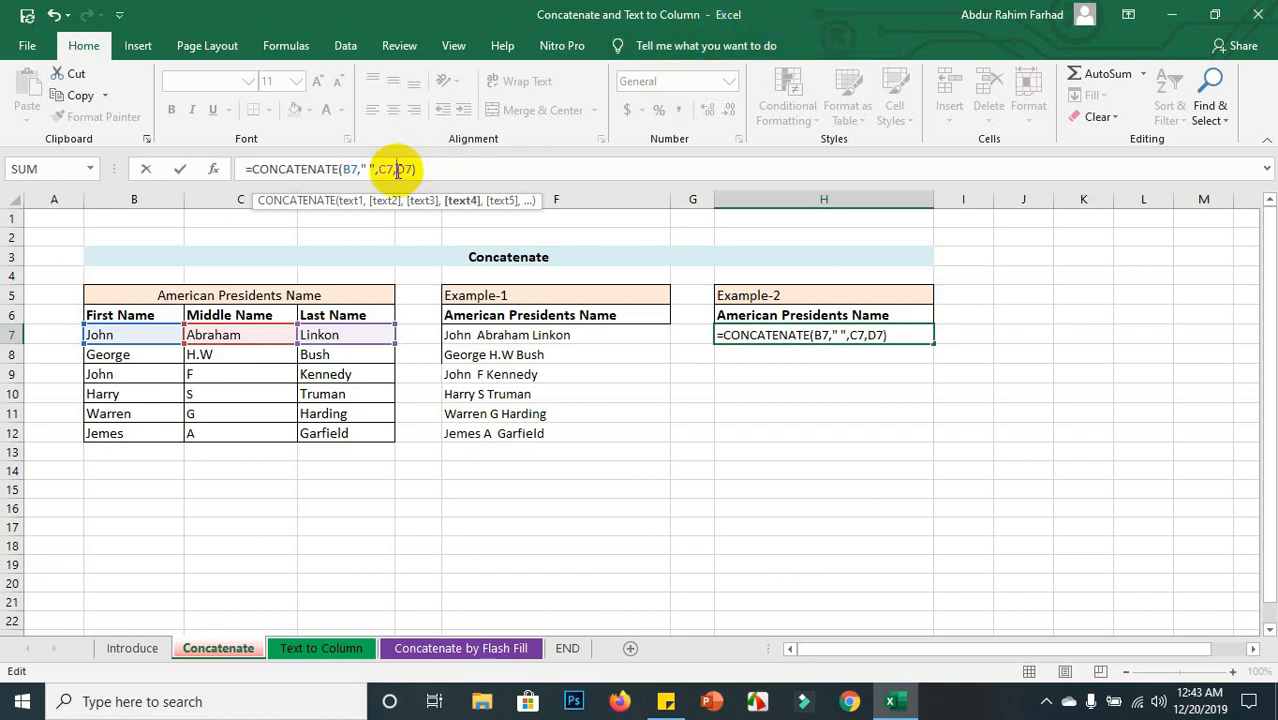
pyautogui.write('" ",')
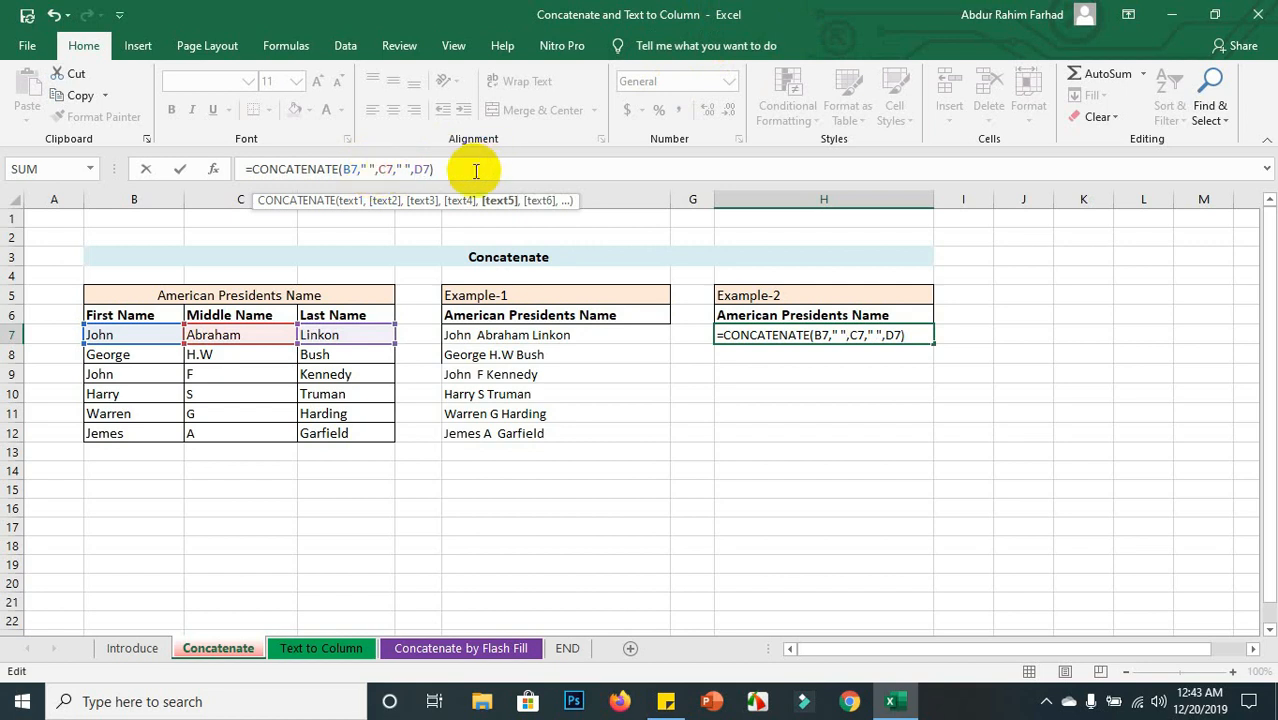
pyautogui.press('Return')
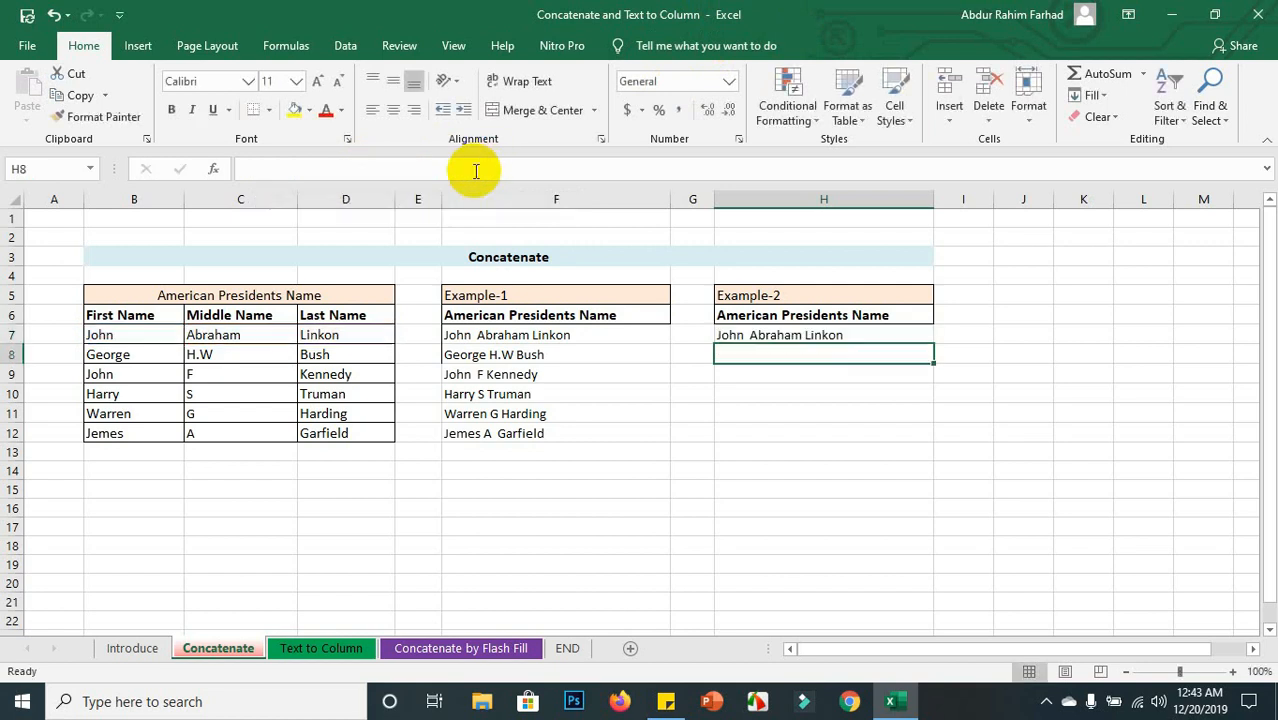
# Fill the H7 formula down through H12 and check the copied formula in H8
pyautogui.click(778, 335)
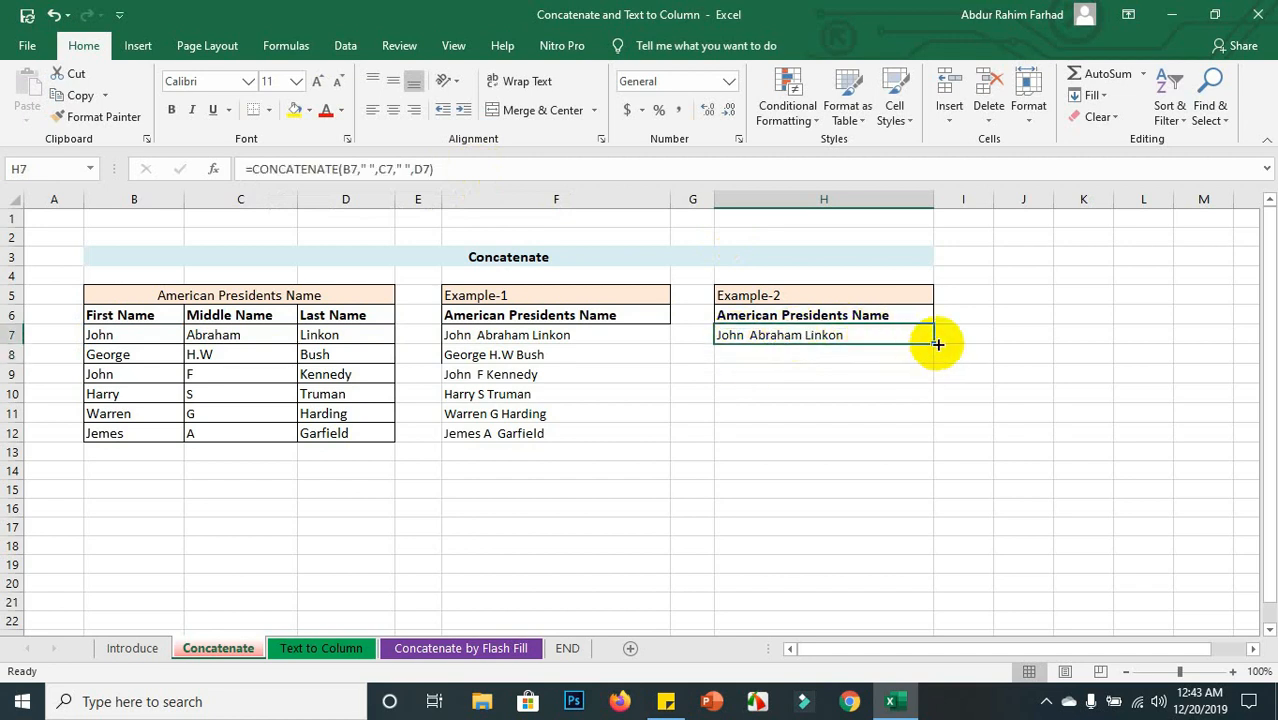
pyautogui.moveTo(933, 342); pyautogui.dragTo(930, 435)
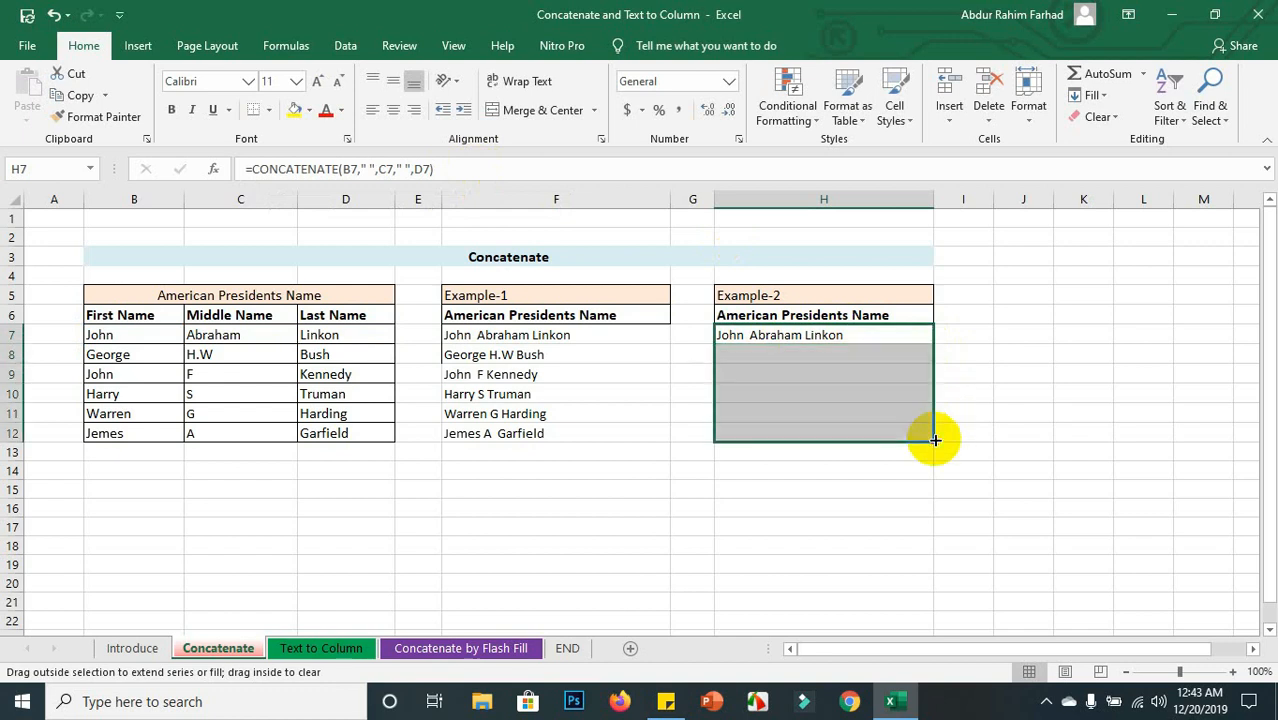
pyautogui.click(712, 459)
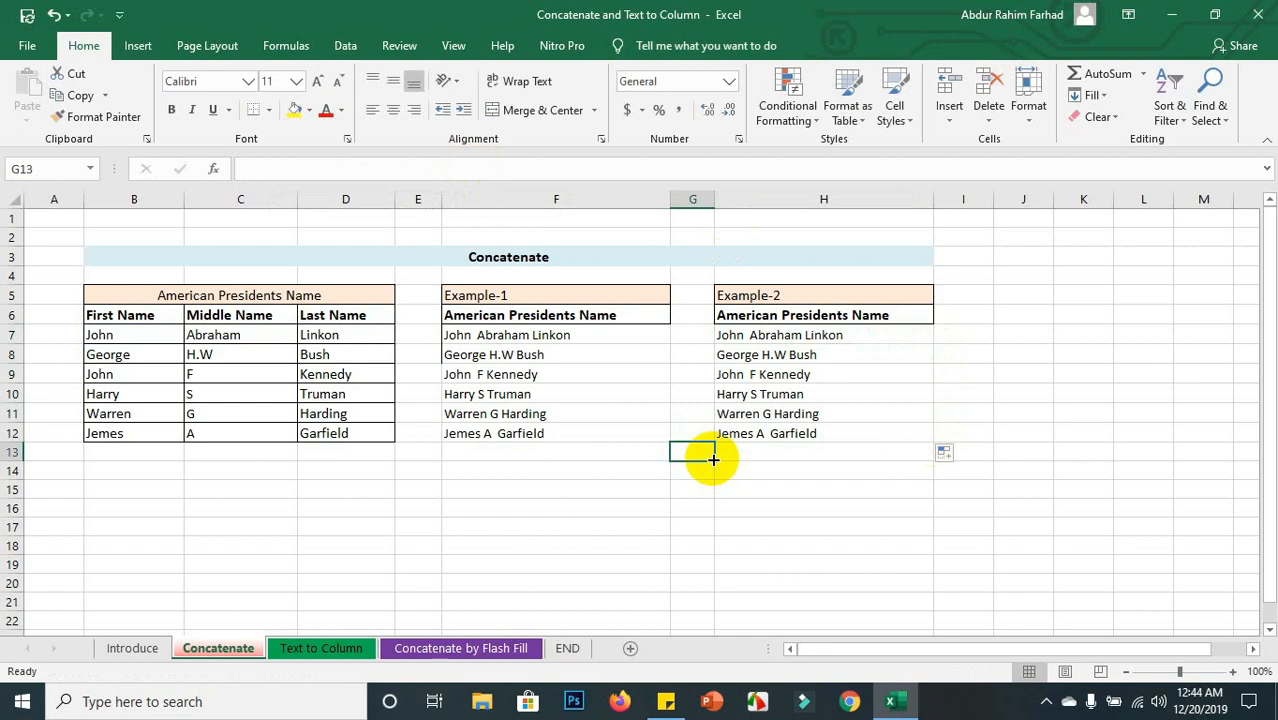
pyautogui.click(774, 352)
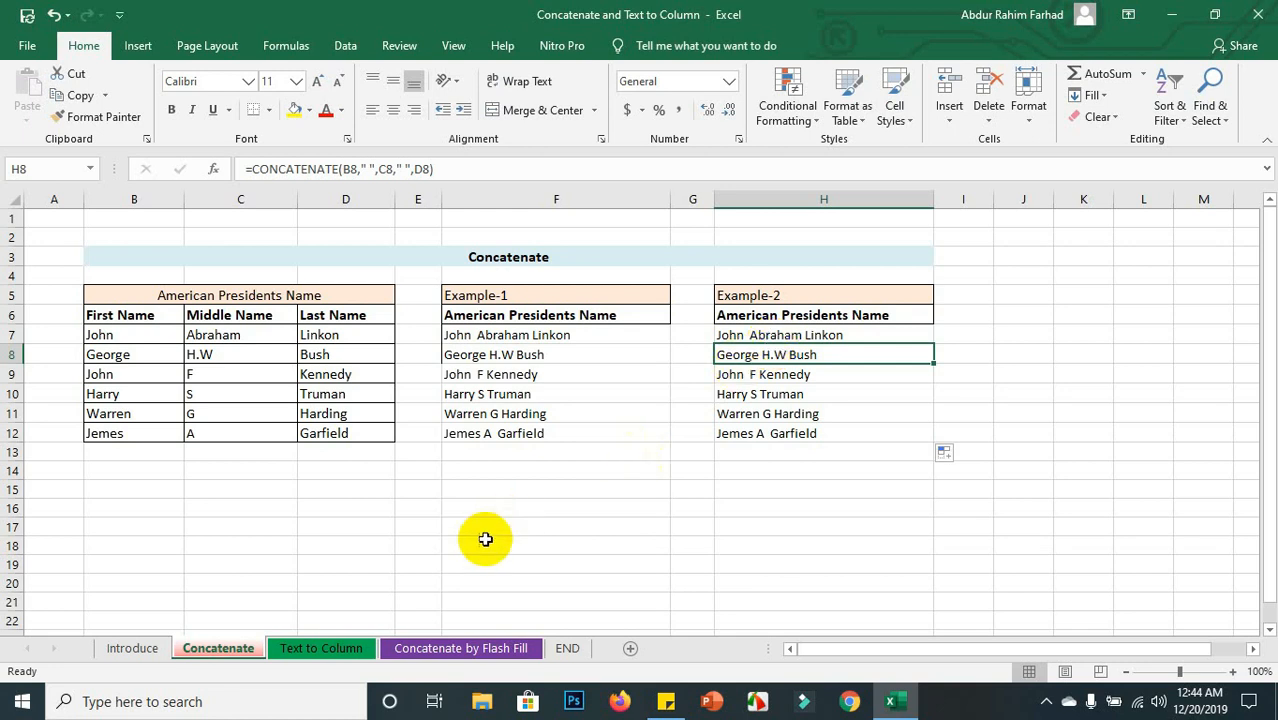
# On the Text to Column sheet, clear the entries below the First Name, Middle Name and Last Name headers
pyautogui.click(335, 649)
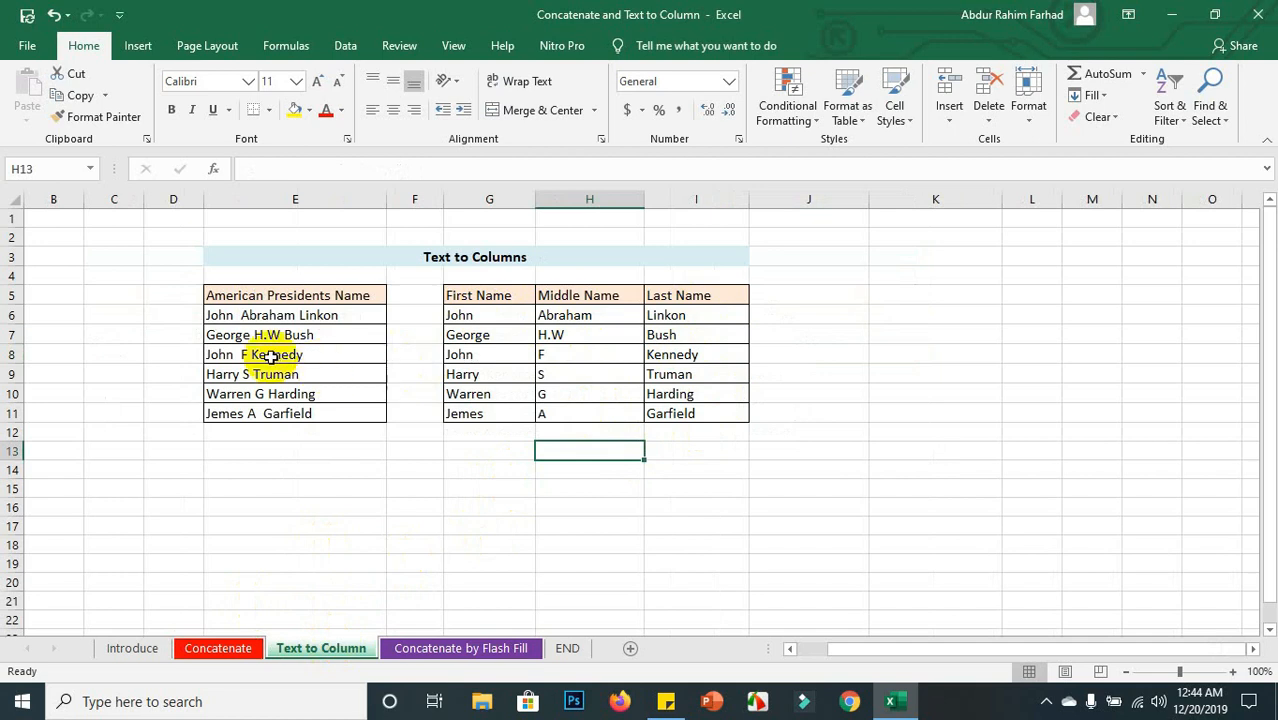
pyautogui.click(255, 315)
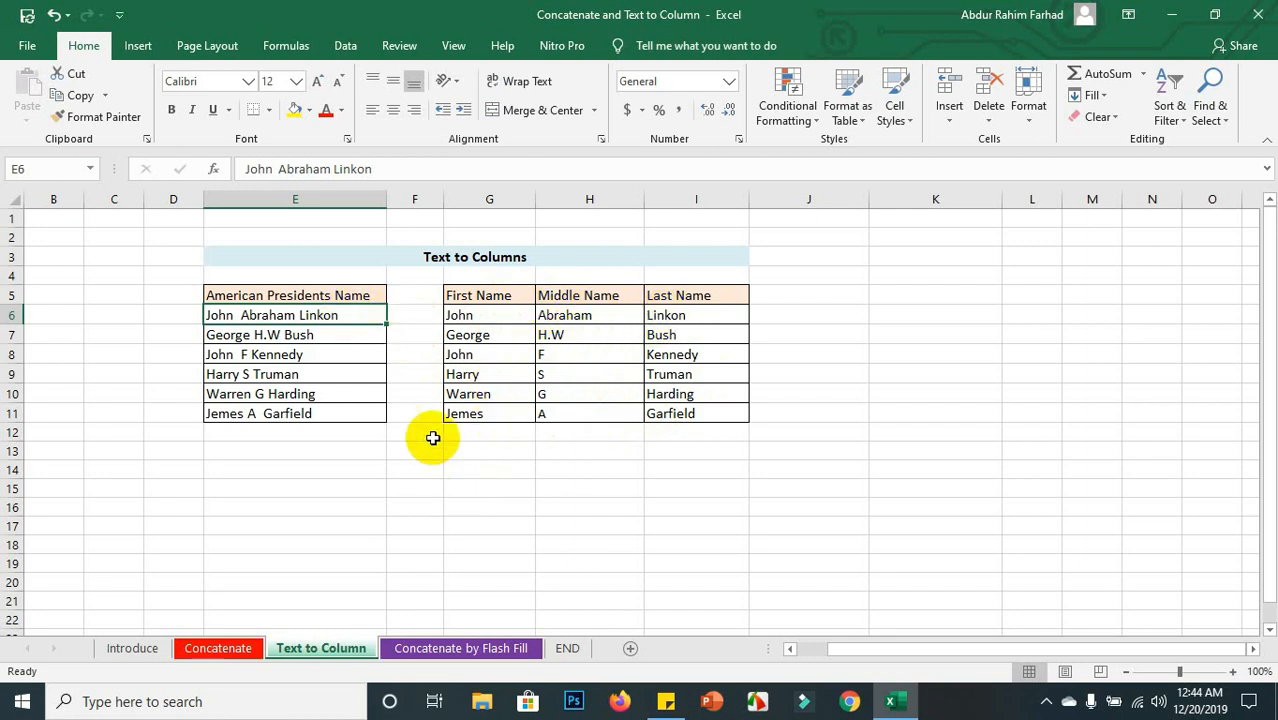
pyautogui.moveTo(471, 430); pyautogui.dragTo(668, 318)
pyautogui.press('Delete')
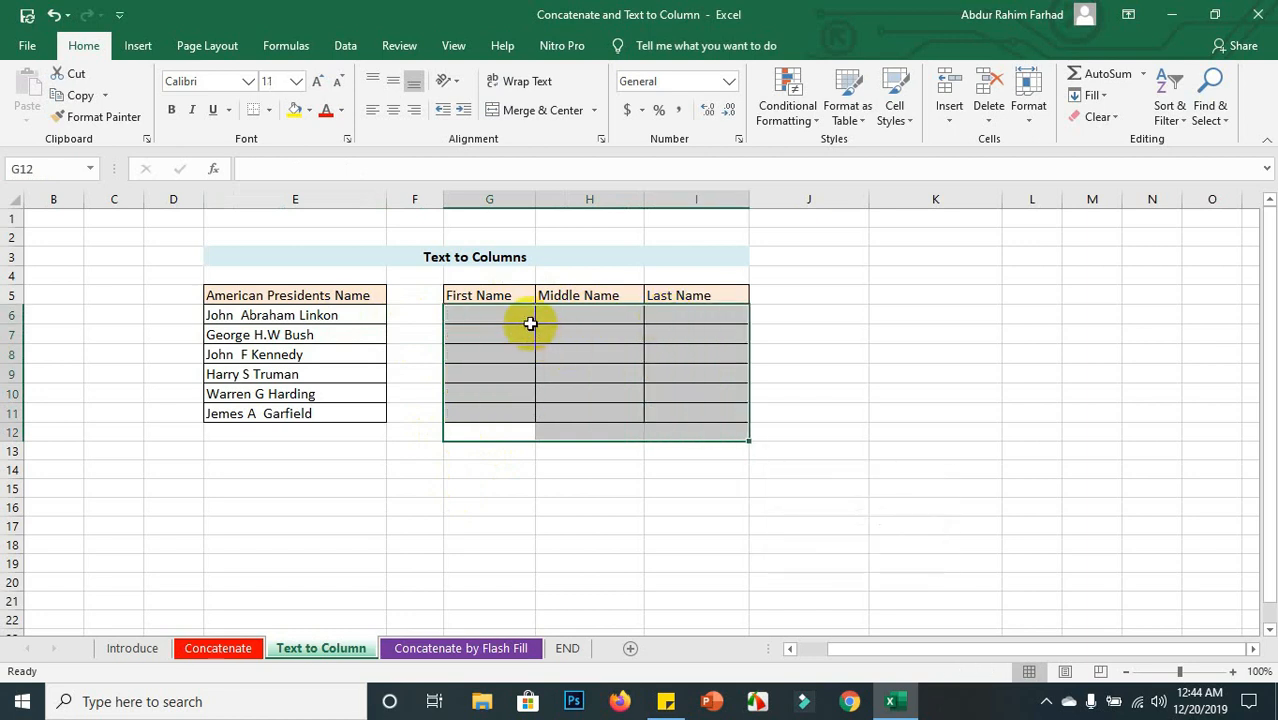
pyautogui.click(528, 322)
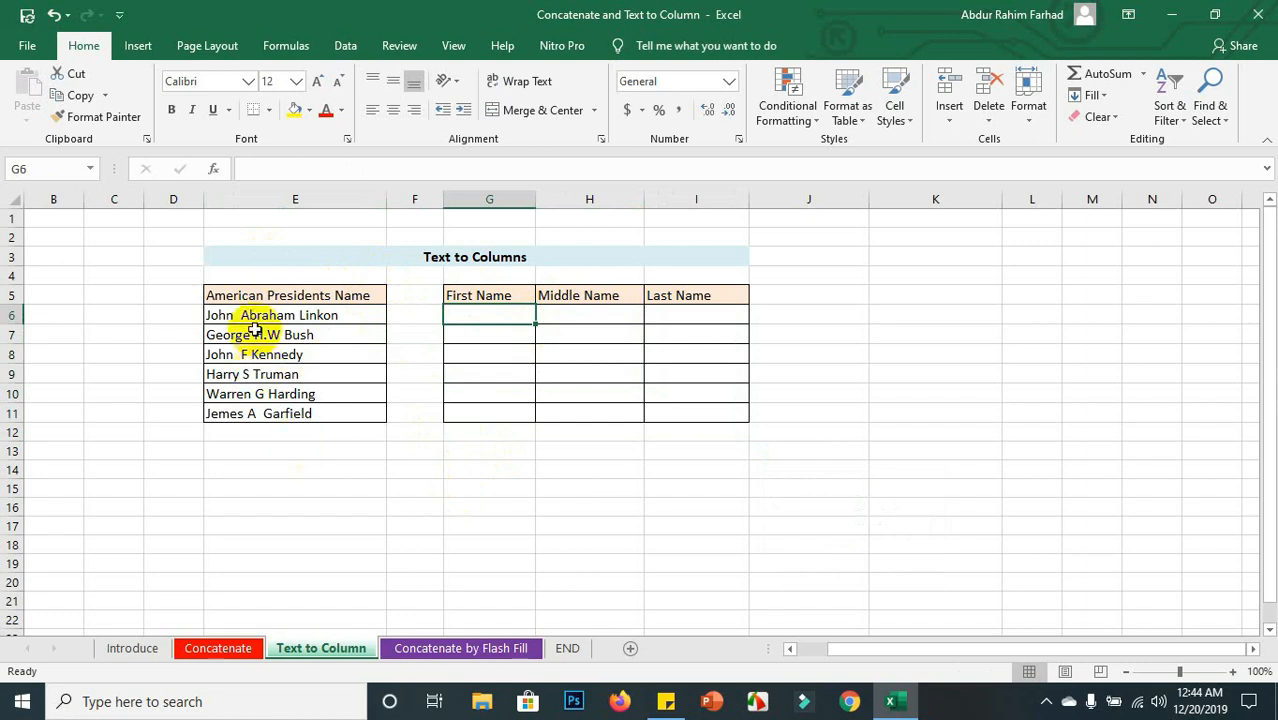
# Start a Text to Columns conversion for the American presidents' names in E6:E11
pyautogui.moveTo(264, 313); pyautogui.dragTo(270, 413)
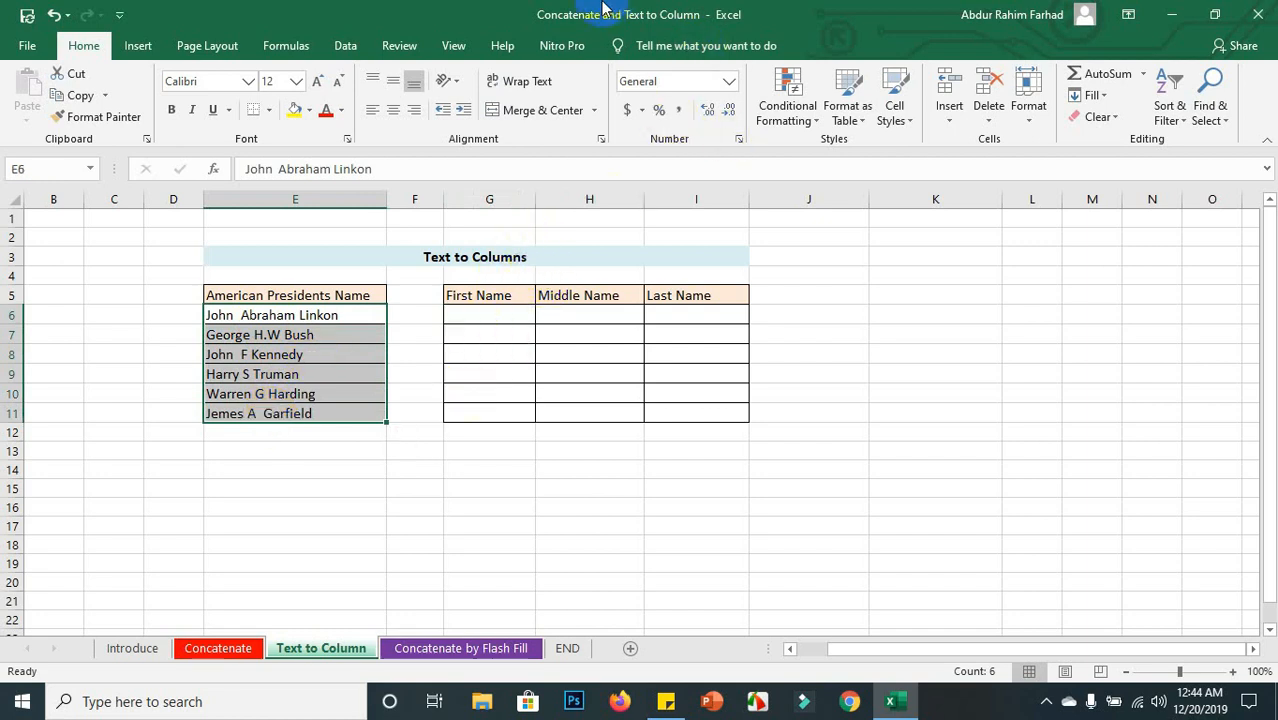
pyautogui.click(347, 46)
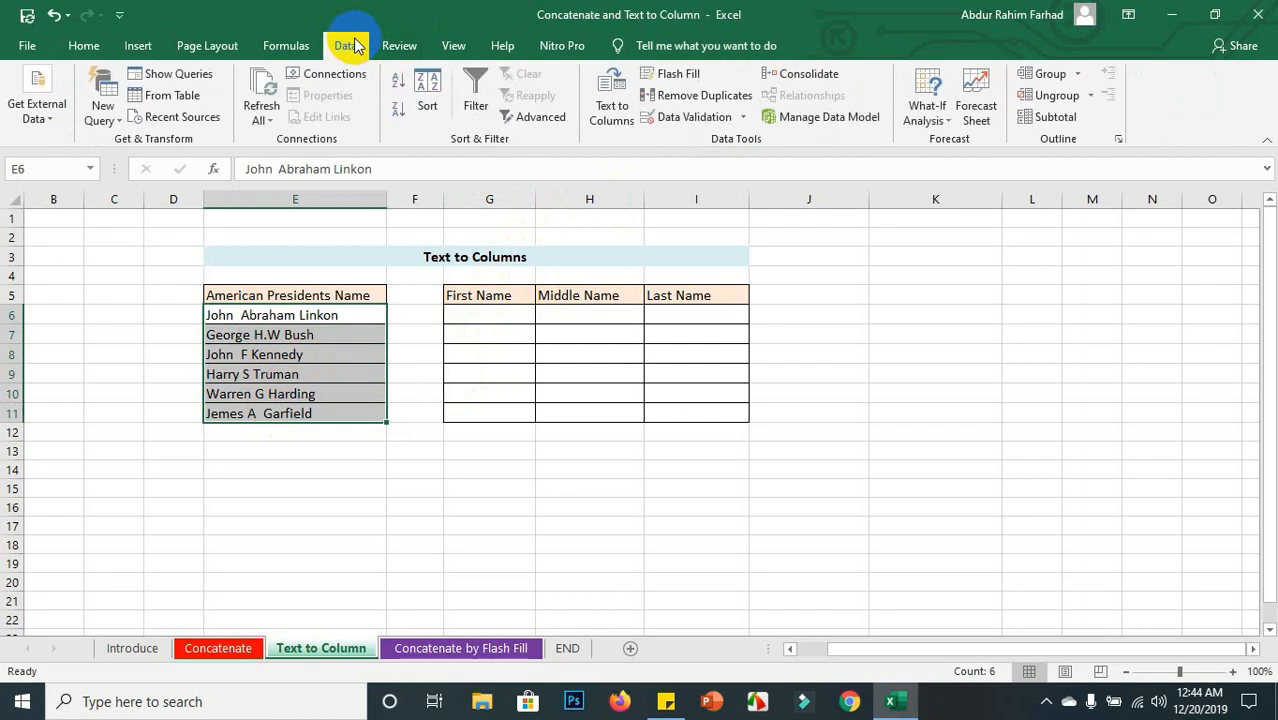
pyautogui.click(617, 110)
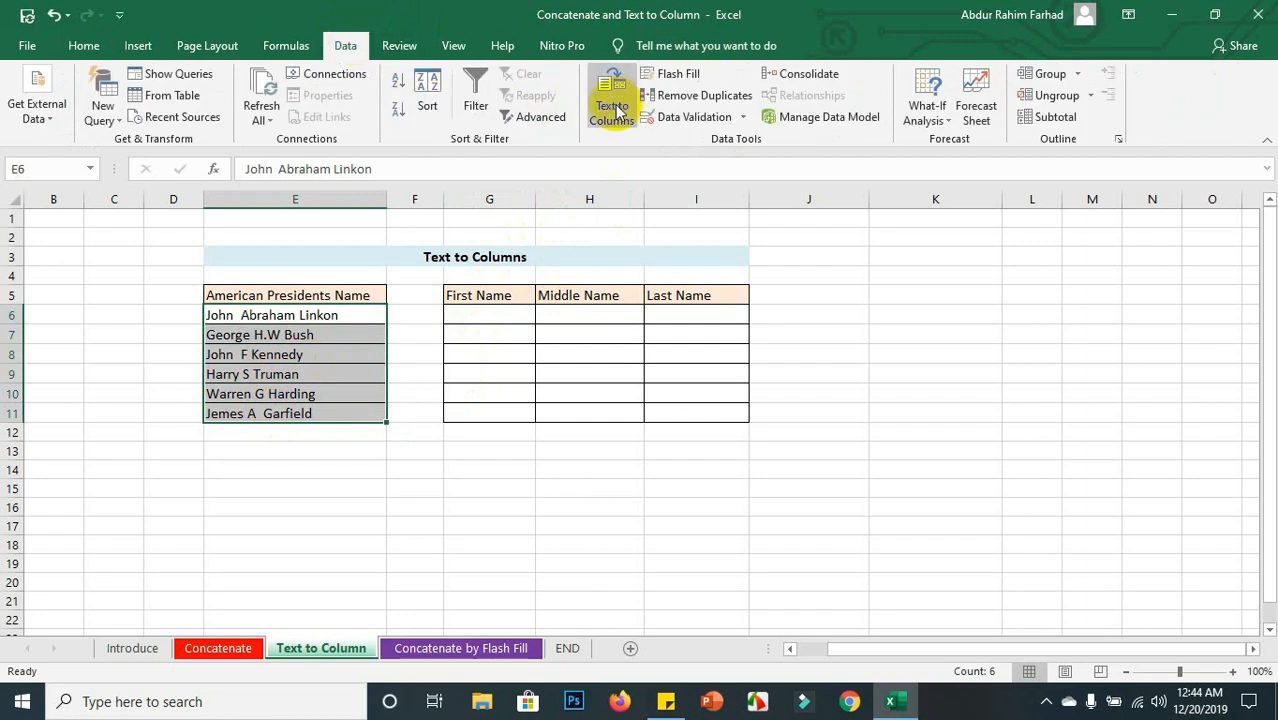
pyautogui.moveTo(627, 125); pyautogui.dragTo(671, 259)
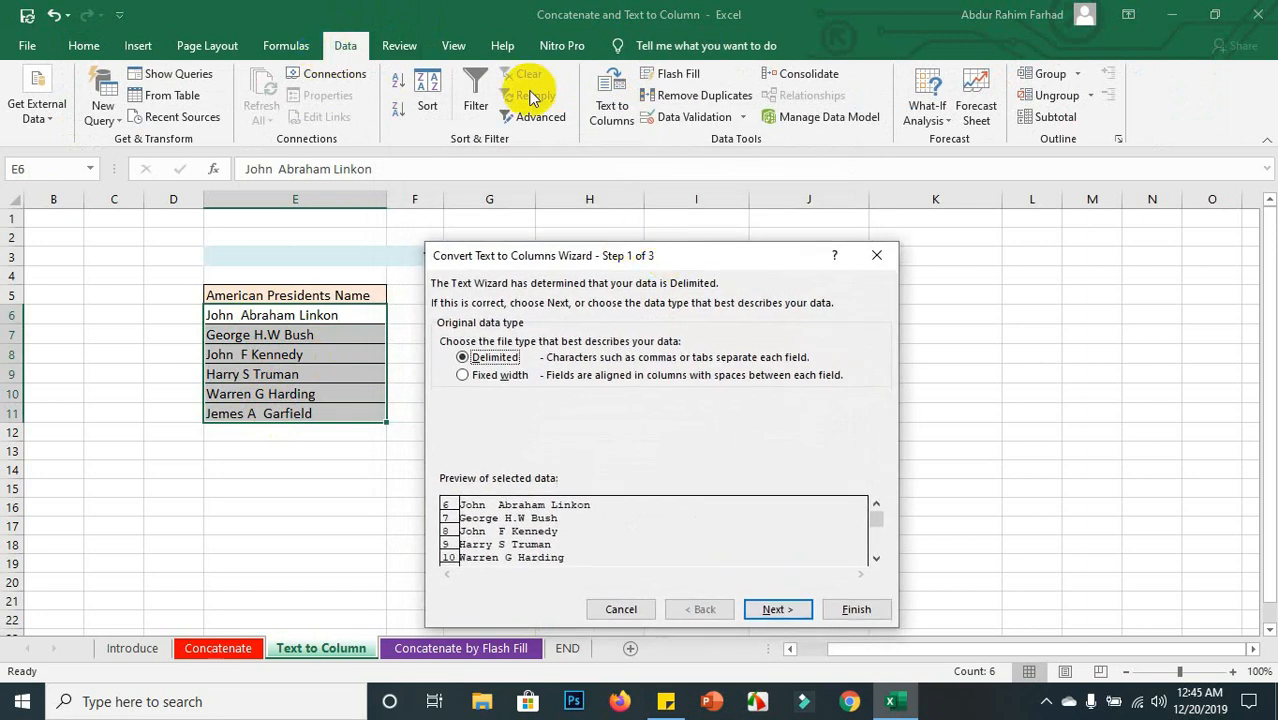
pyautogui.moveTo(696, 265); pyautogui.dragTo(728, 179)
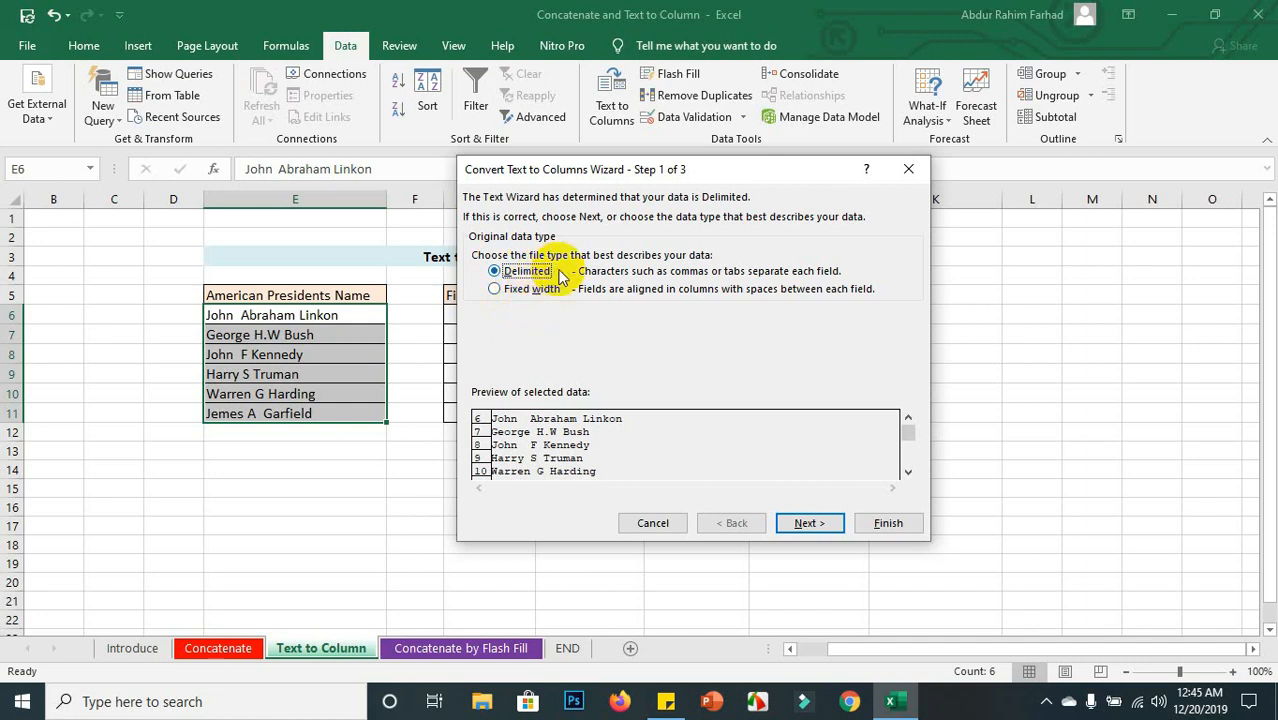
# Try a Fixed width split with column breaks at positions 6 and 10
pyautogui.click(498, 292)
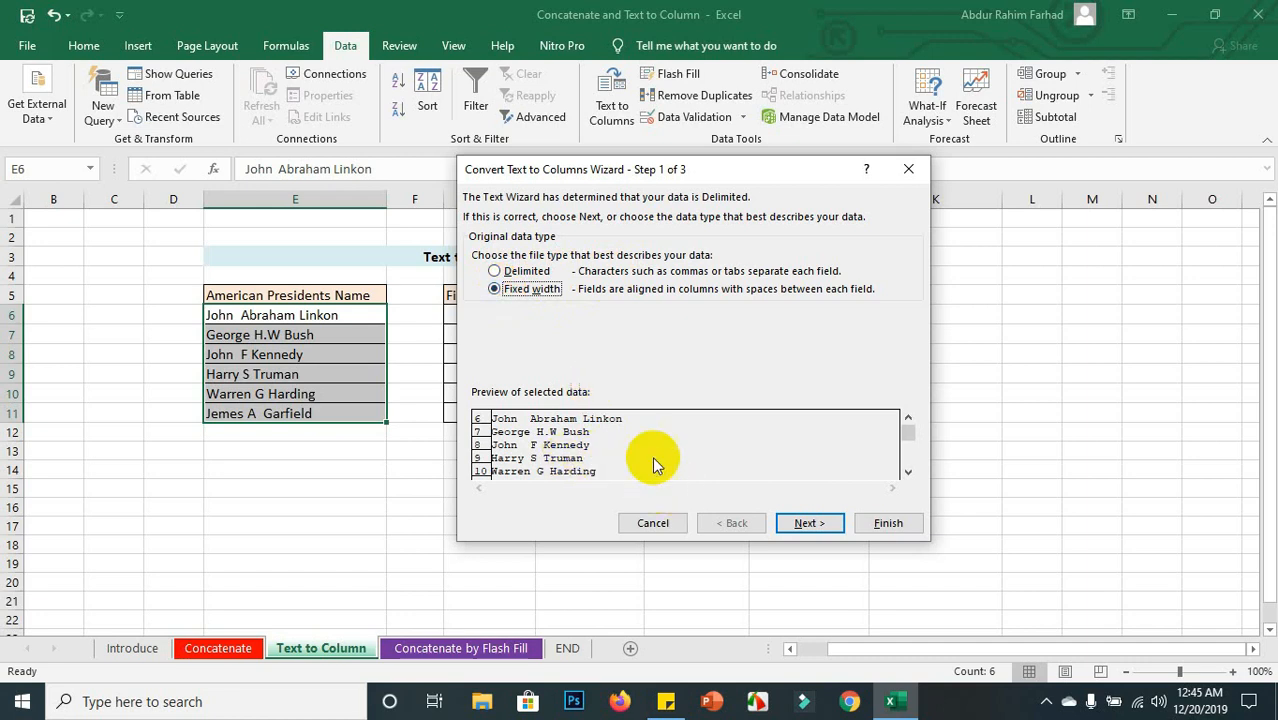
pyautogui.click(806, 523)
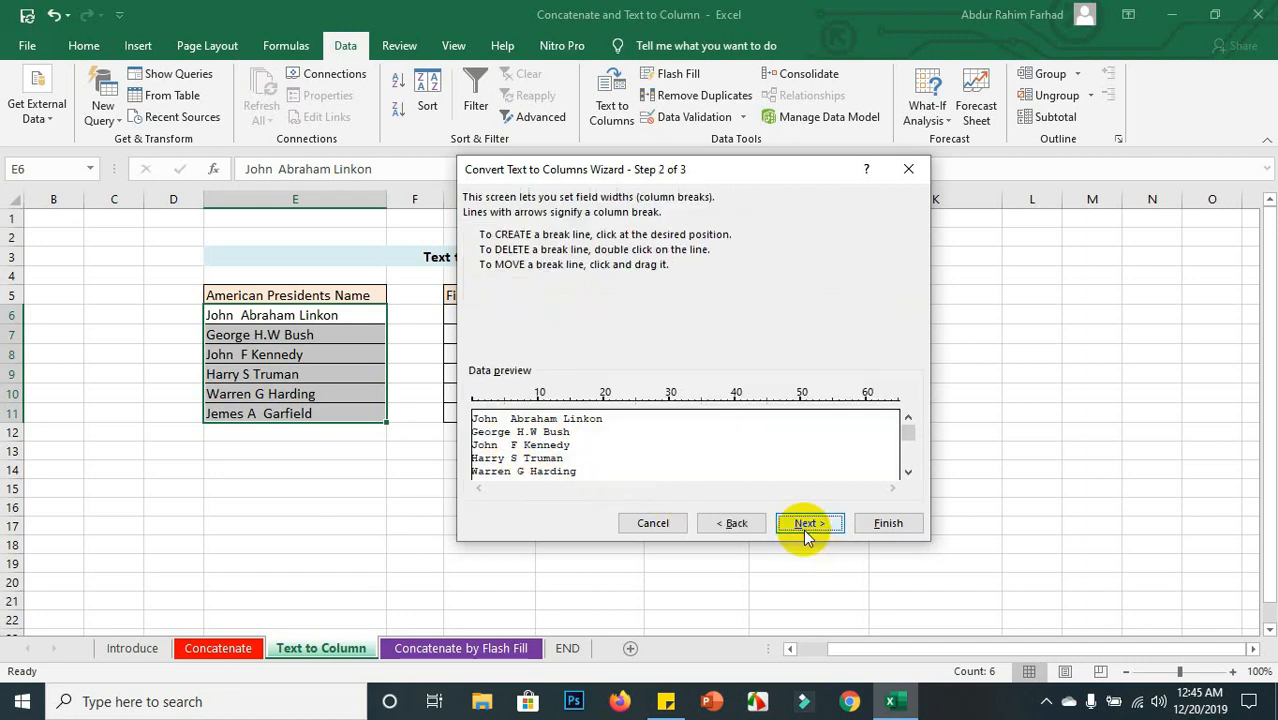
pyautogui.click(537, 432)
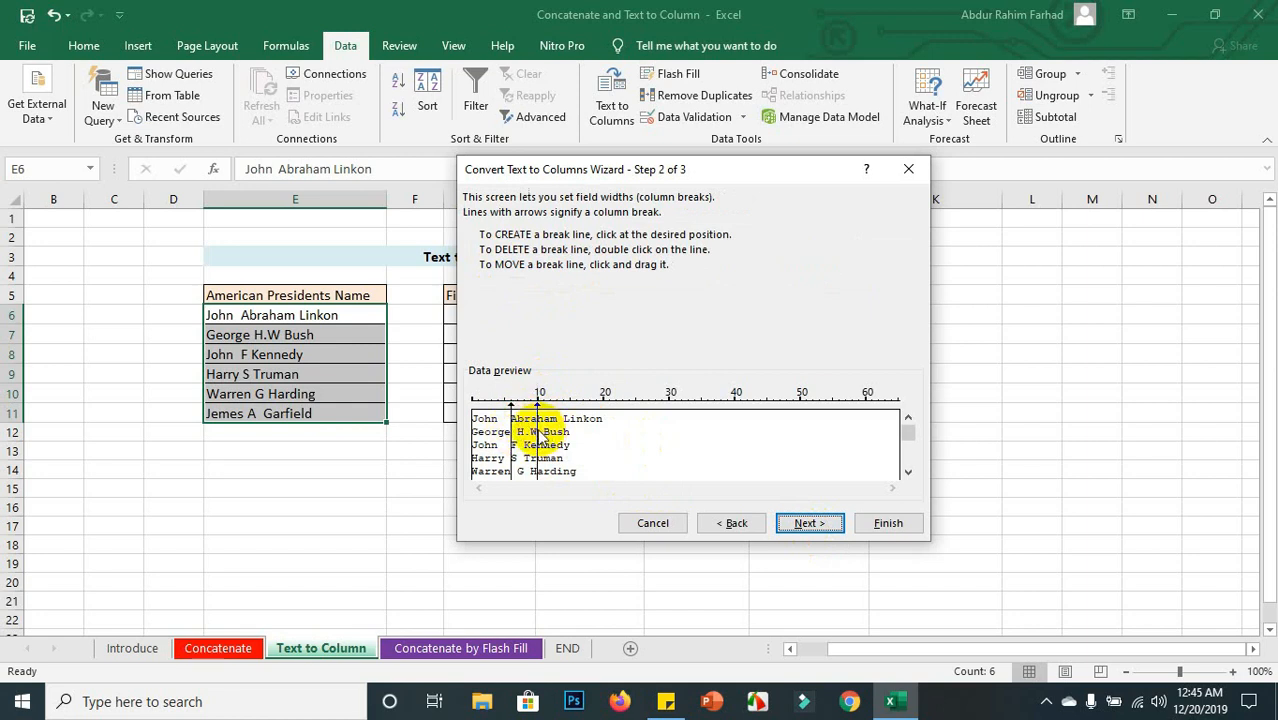
pyautogui.moveTo(538, 432)
pyautogui.mouseDown()
pyautogui.moveTo(551, 430)
pyautogui.moveTo(498, 428)
pyautogui.moveTo(537, 430)
pyautogui.mouseUp()
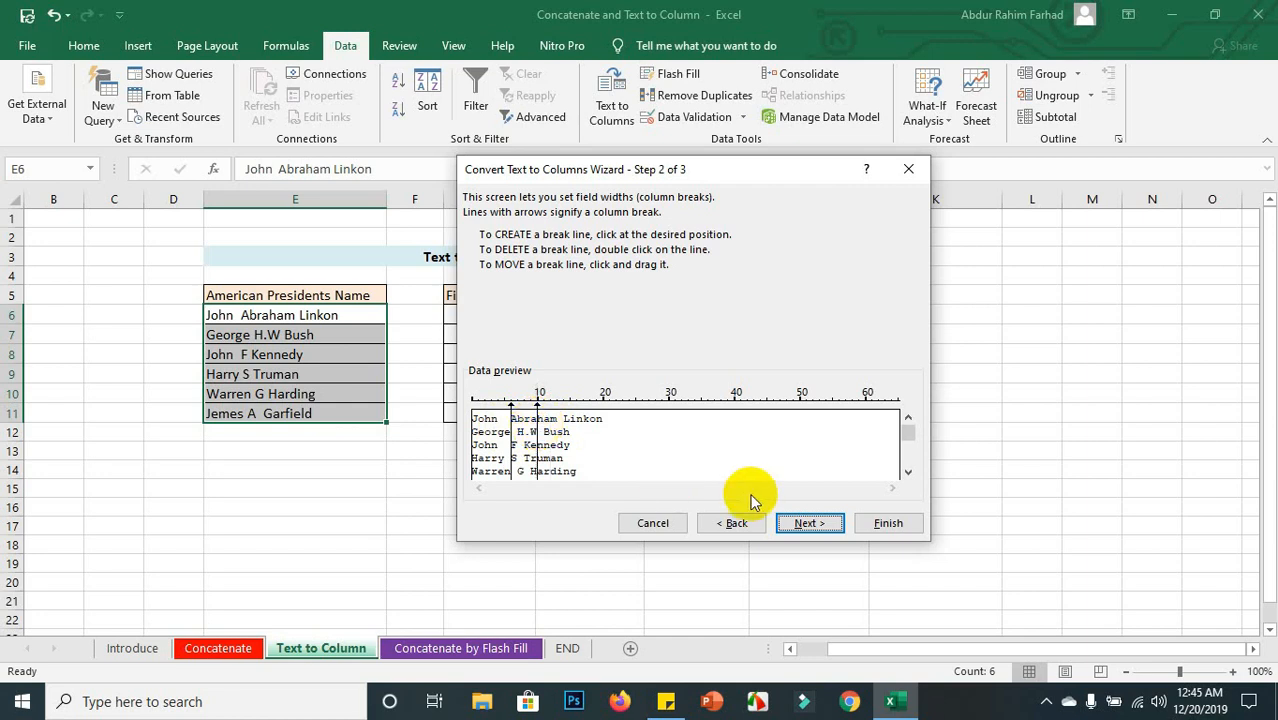
pyautogui.click(805, 522)
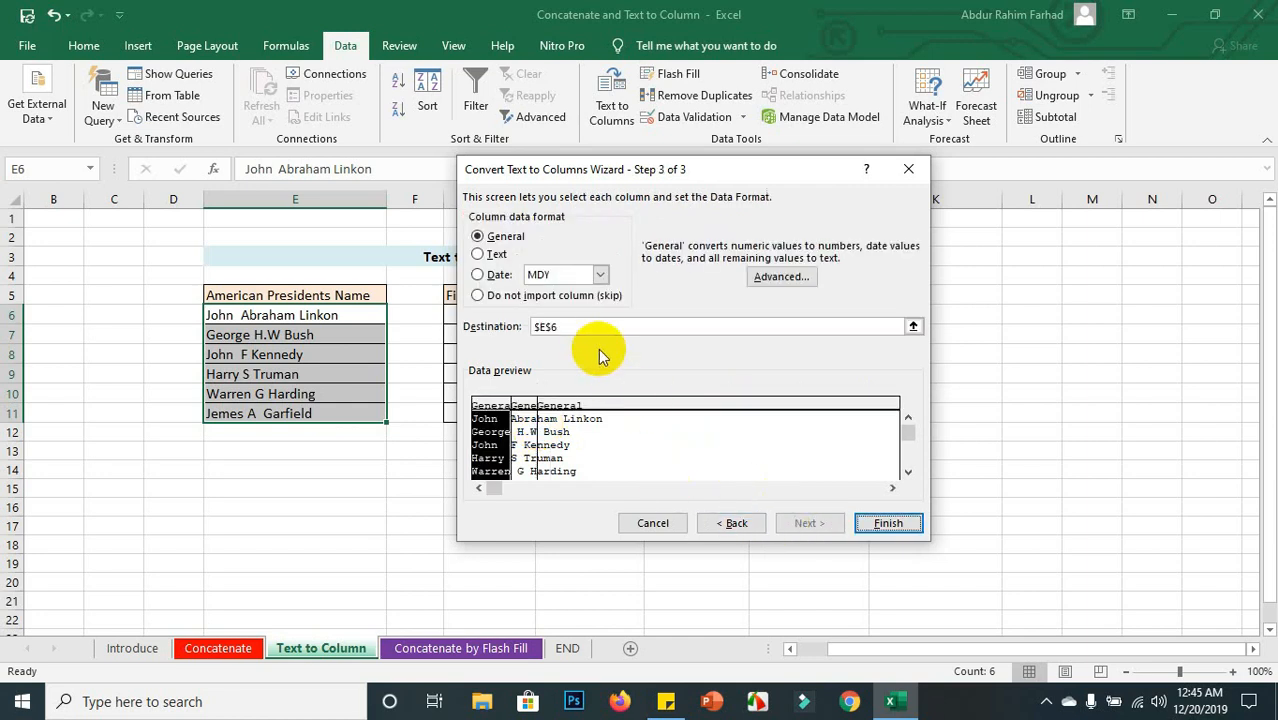
# Set the destination of the split names to $G$6, the first cell under First Name
pyautogui.moveTo(611, 170); pyautogui.dragTo(878, 188)
pyautogui.doubleClick(836, 343)
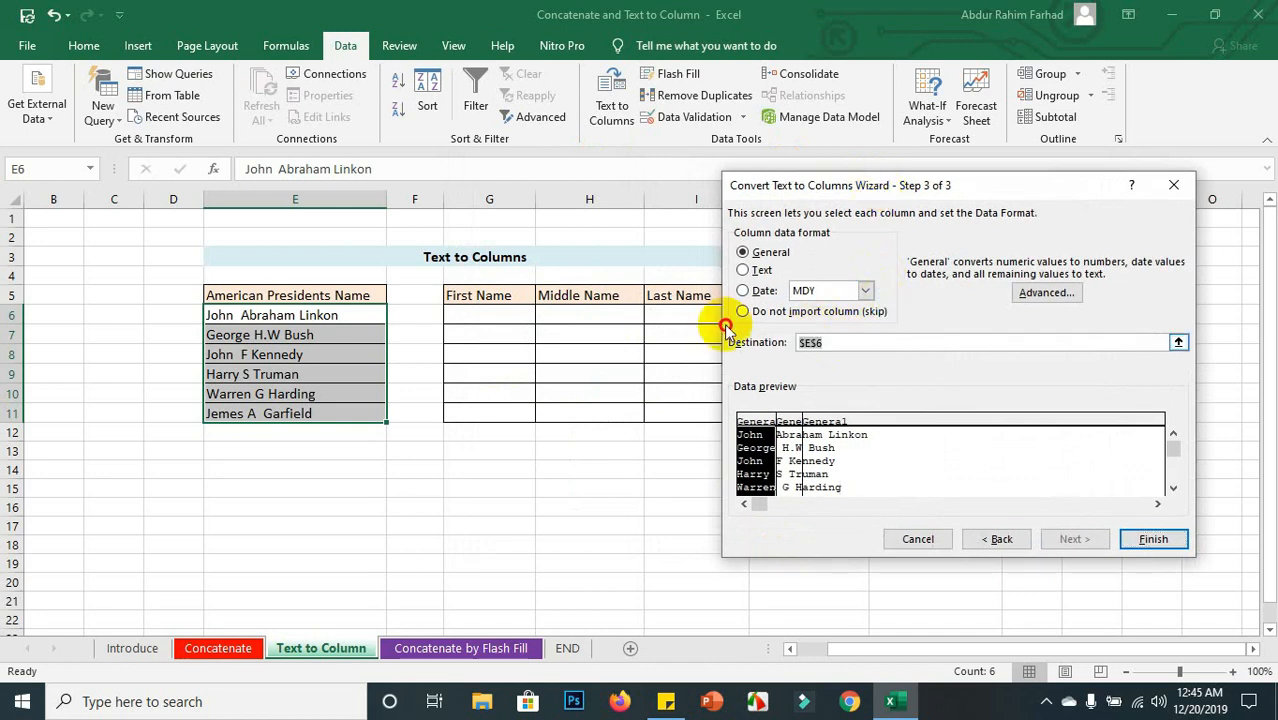
pyautogui.click(480, 315)
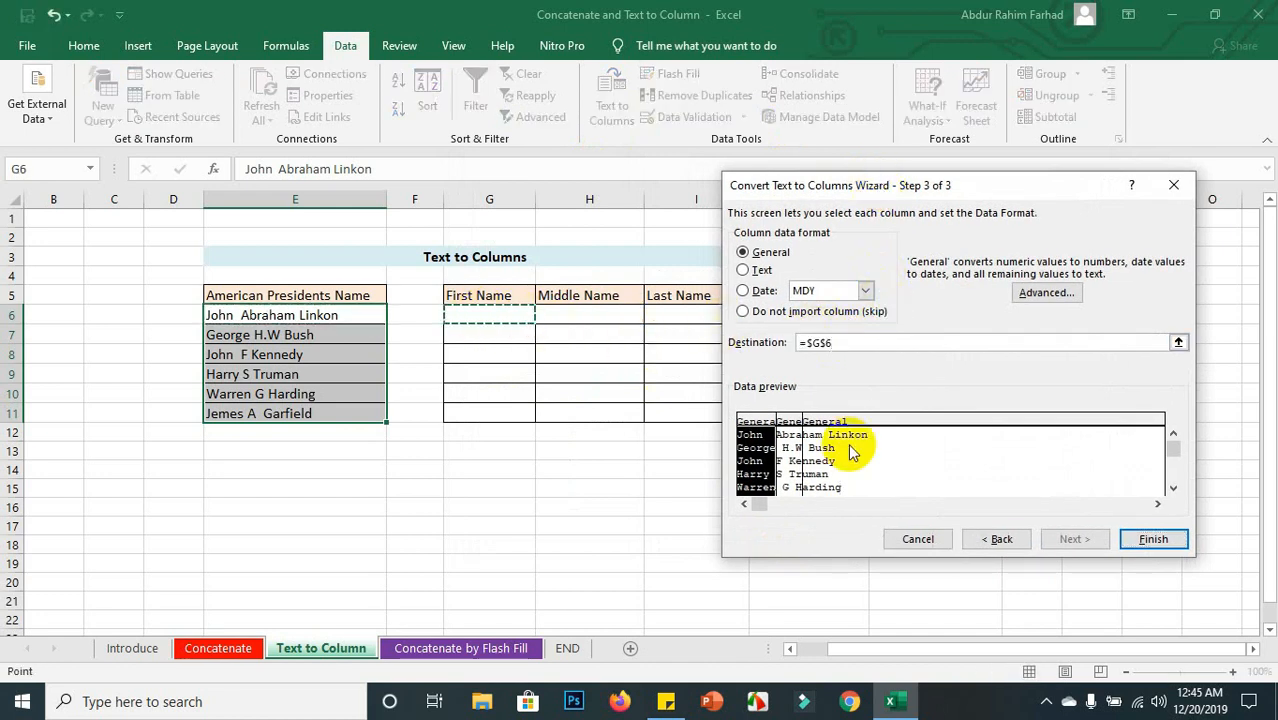
# Change the original data type to Delimited and make Space the only delimiter, without Tab or Other
pyautogui.click(984, 539)
pyautogui.click(984, 539)
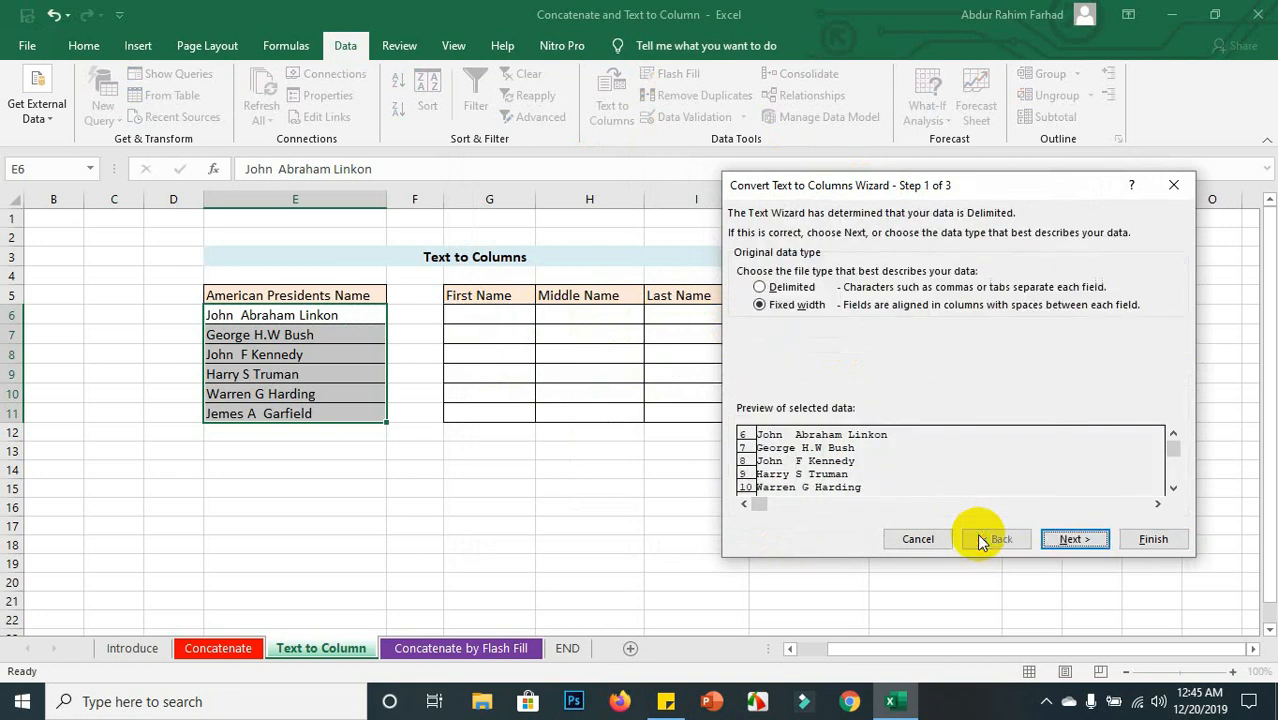
pyautogui.click(763, 288)
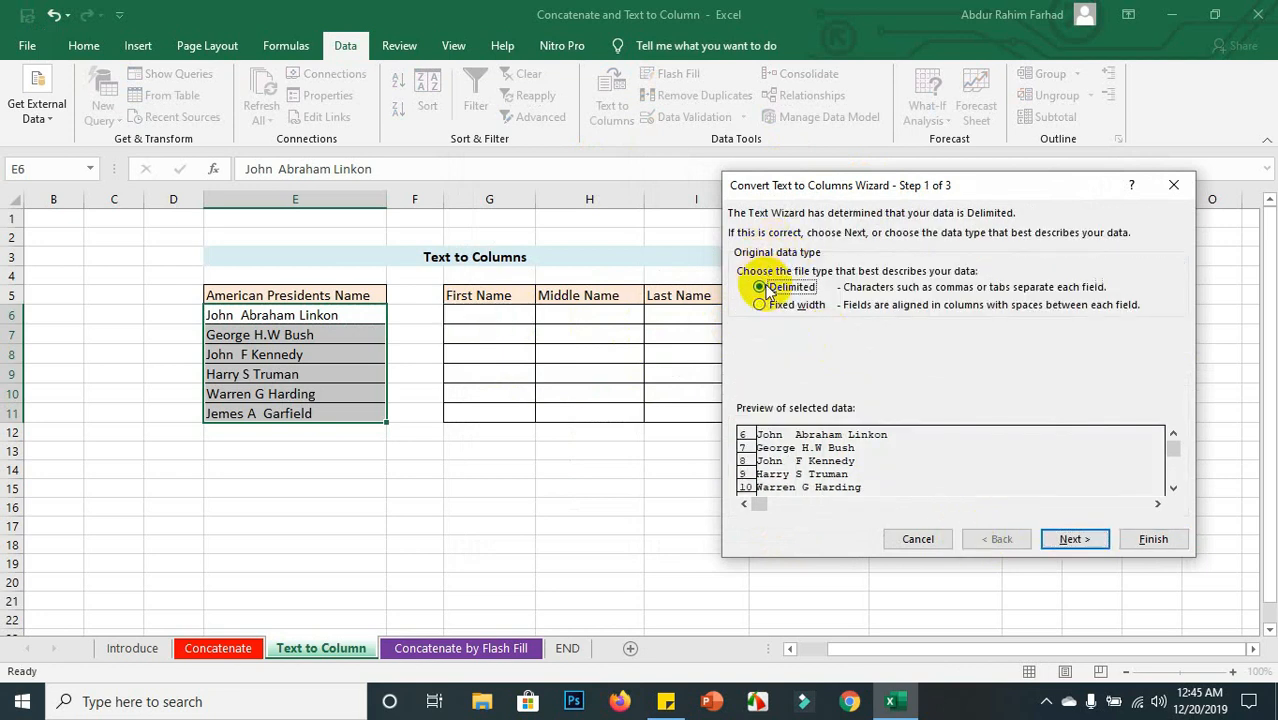
pyautogui.click(1066, 540)
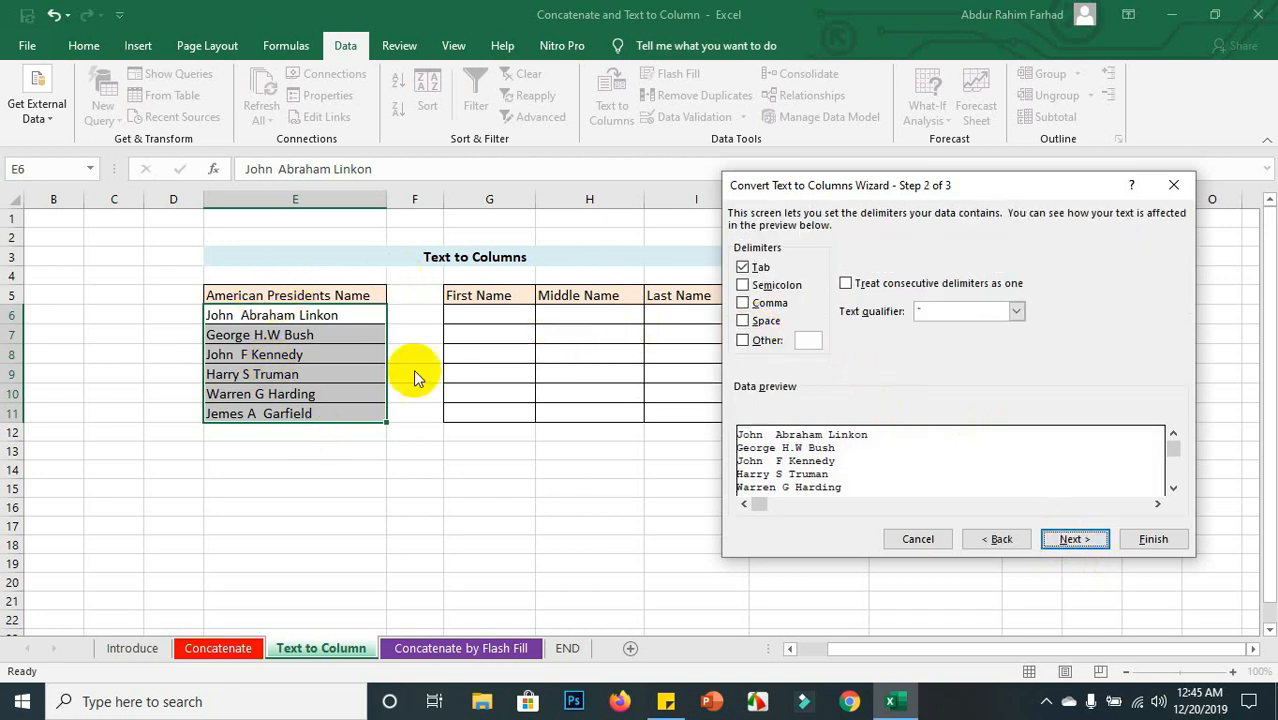
pyautogui.click(743, 322)
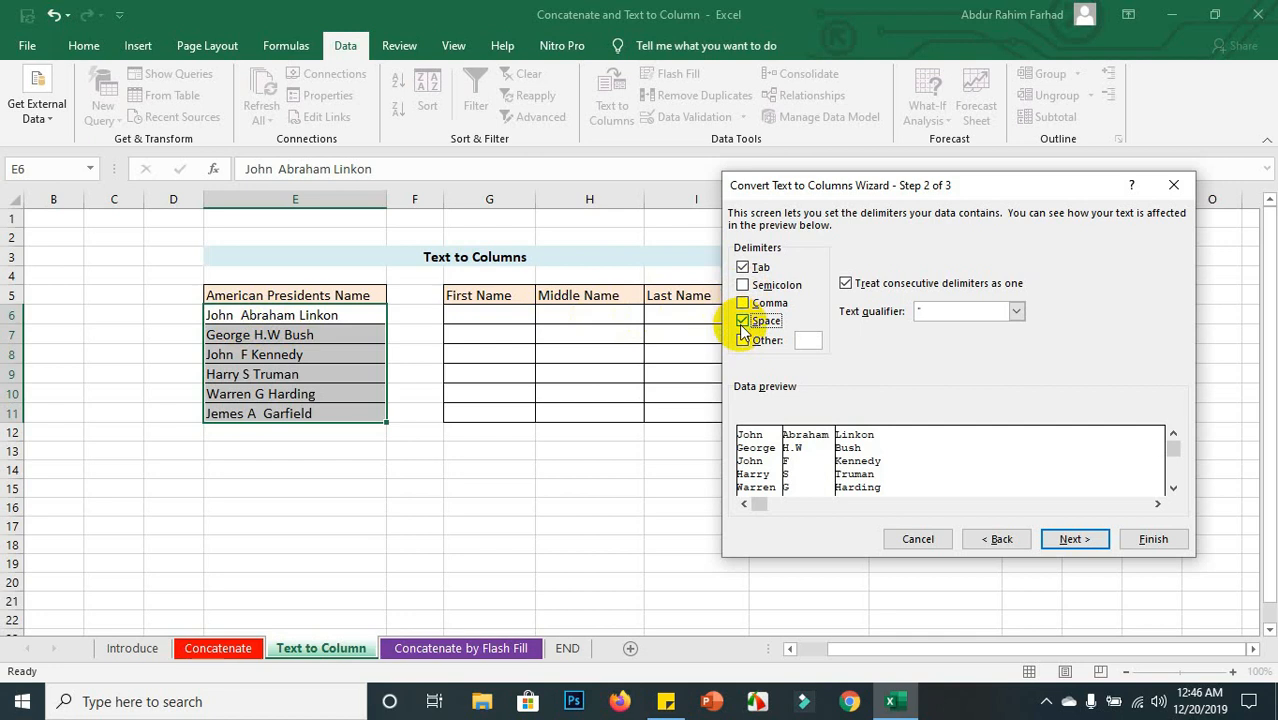
pyautogui.click(743, 267)
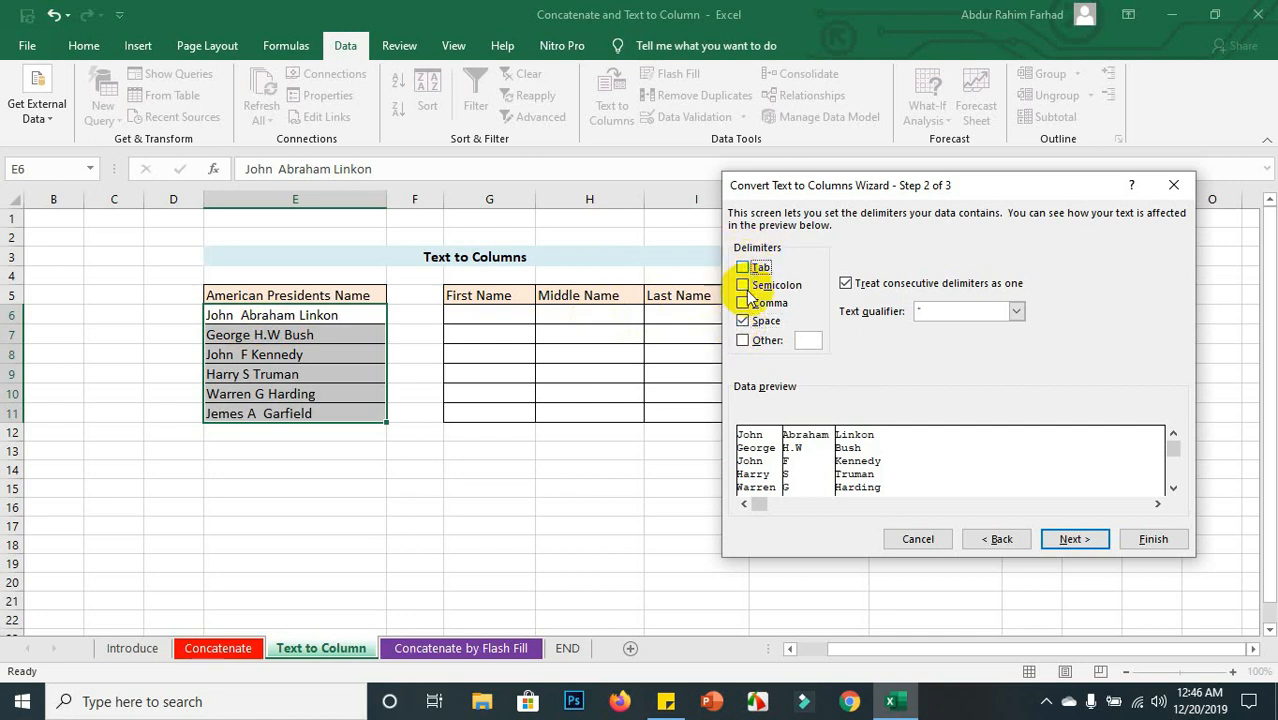
pyautogui.click(744, 341)
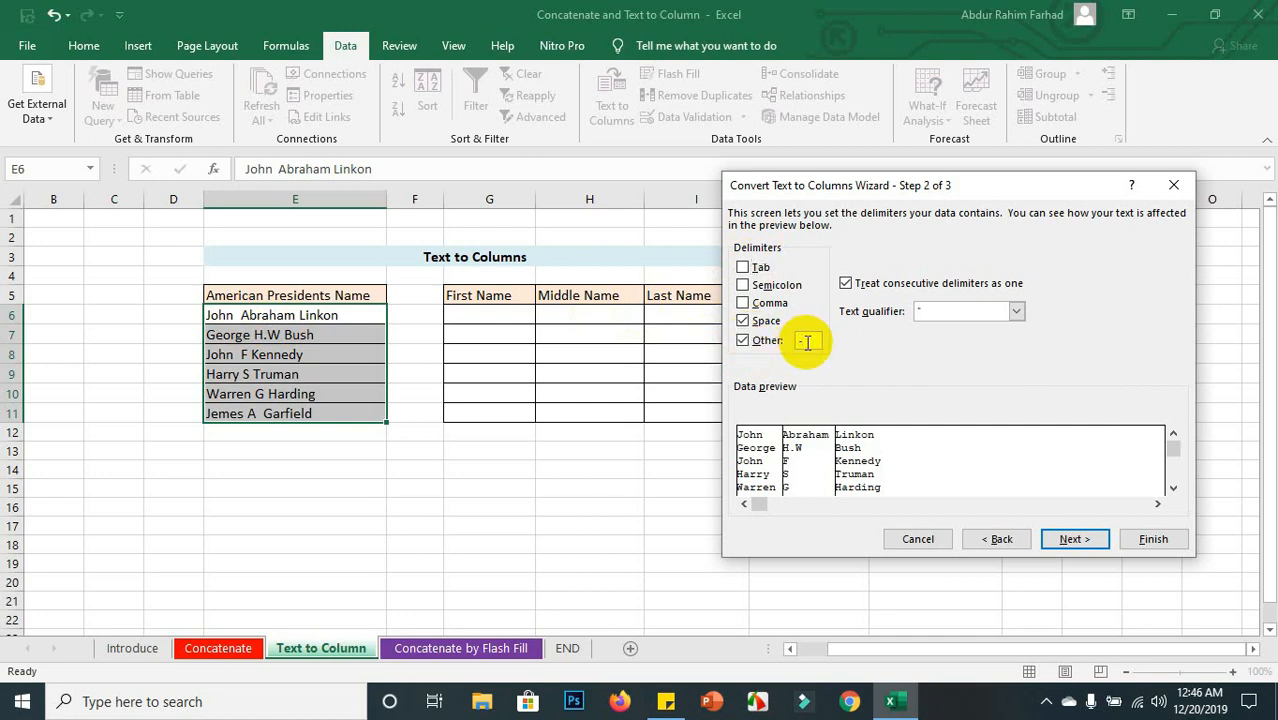
pyautogui.click(743, 341)
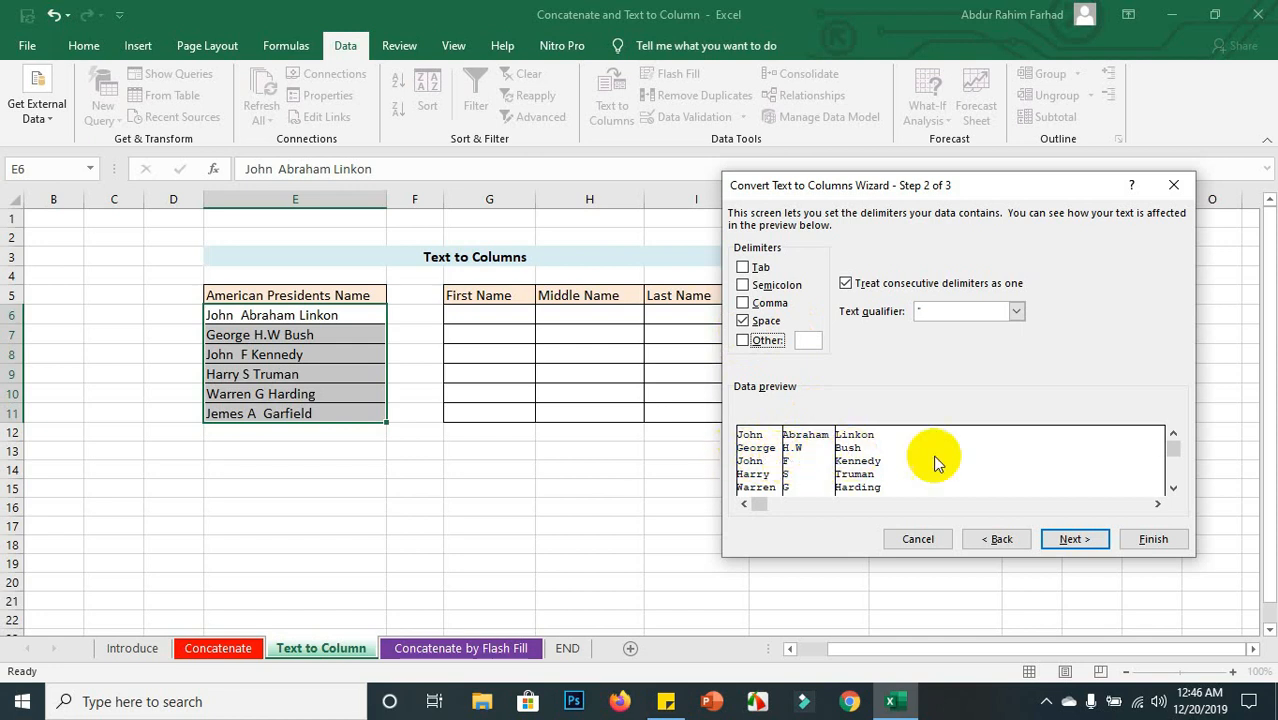
# Finish the conversion with General column format and destination $G$6, allowing the existing data to be replaced
pyautogui.click(1084, 541)
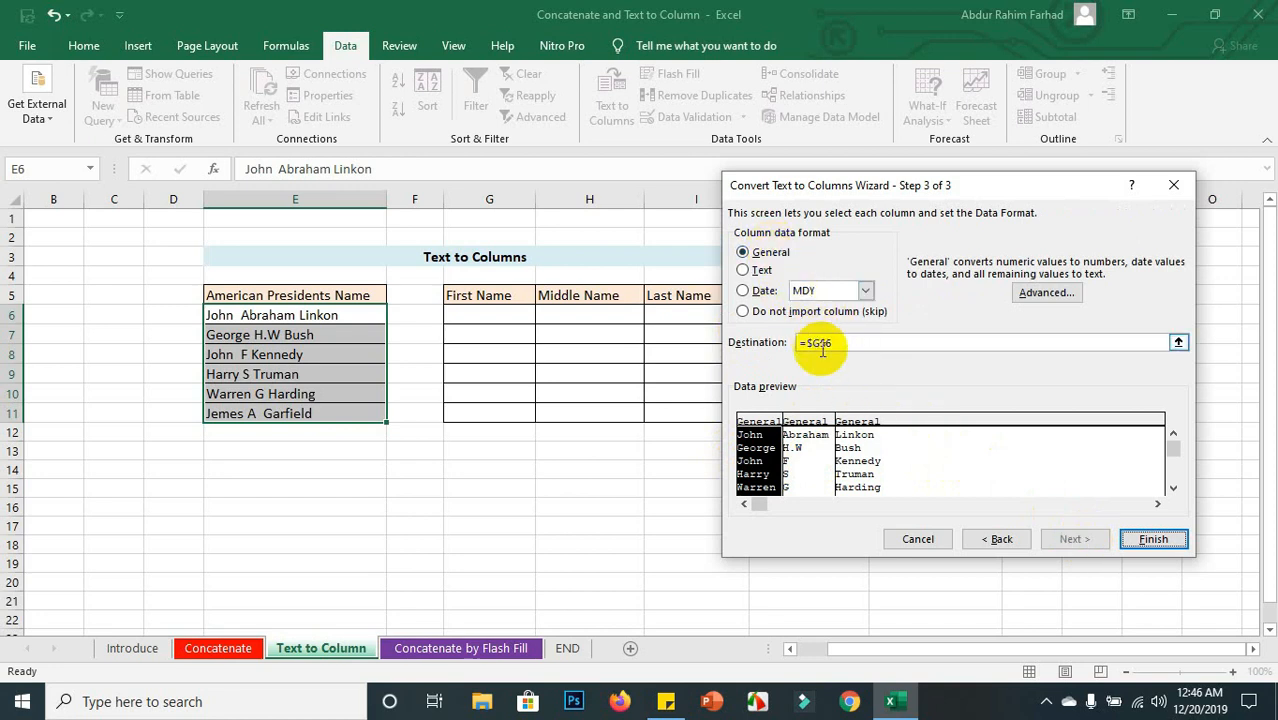
pyautogui.click(866, 292)
pyautogui.click(866, 292)
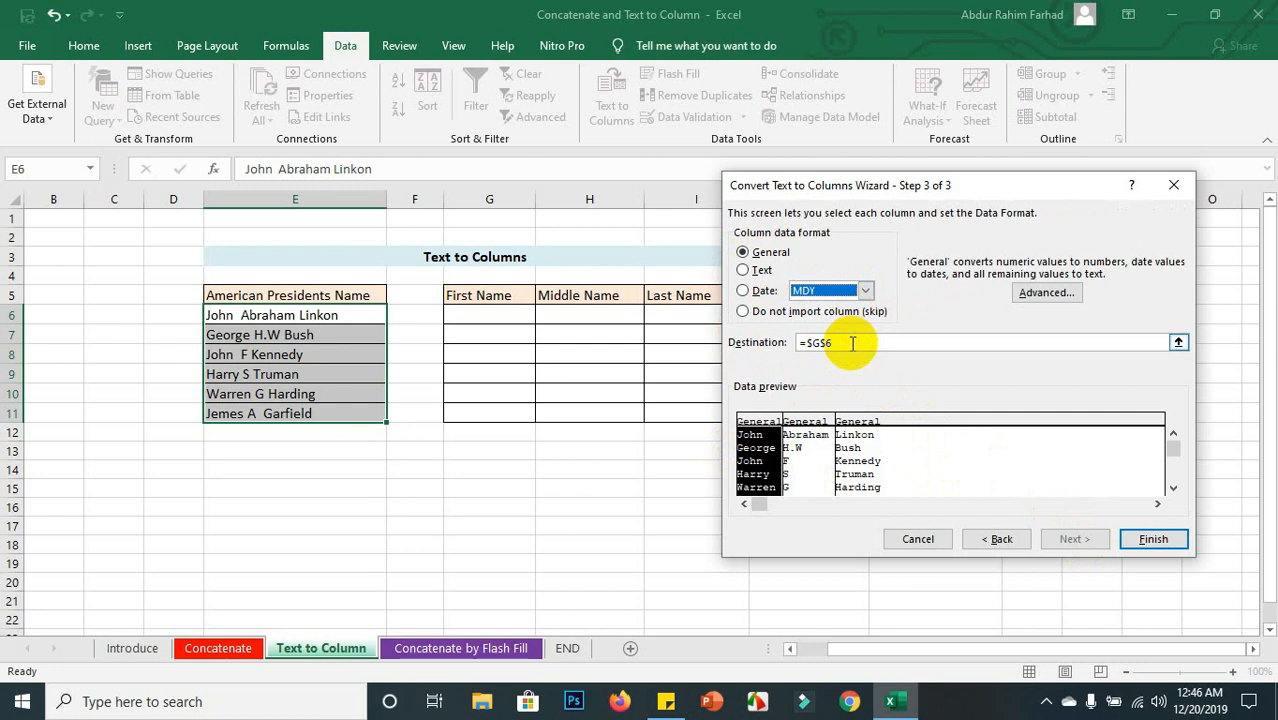
pyautogui.click(818, 343)
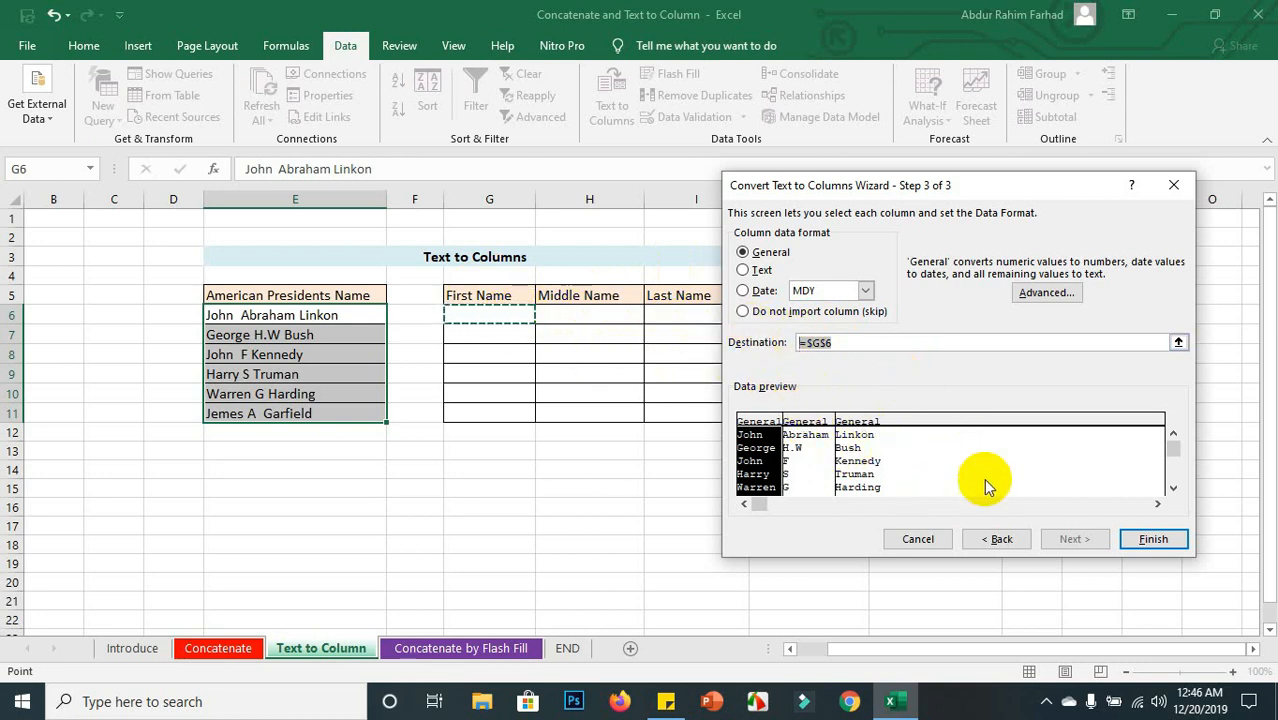
pyautogui.click(1140, 543)
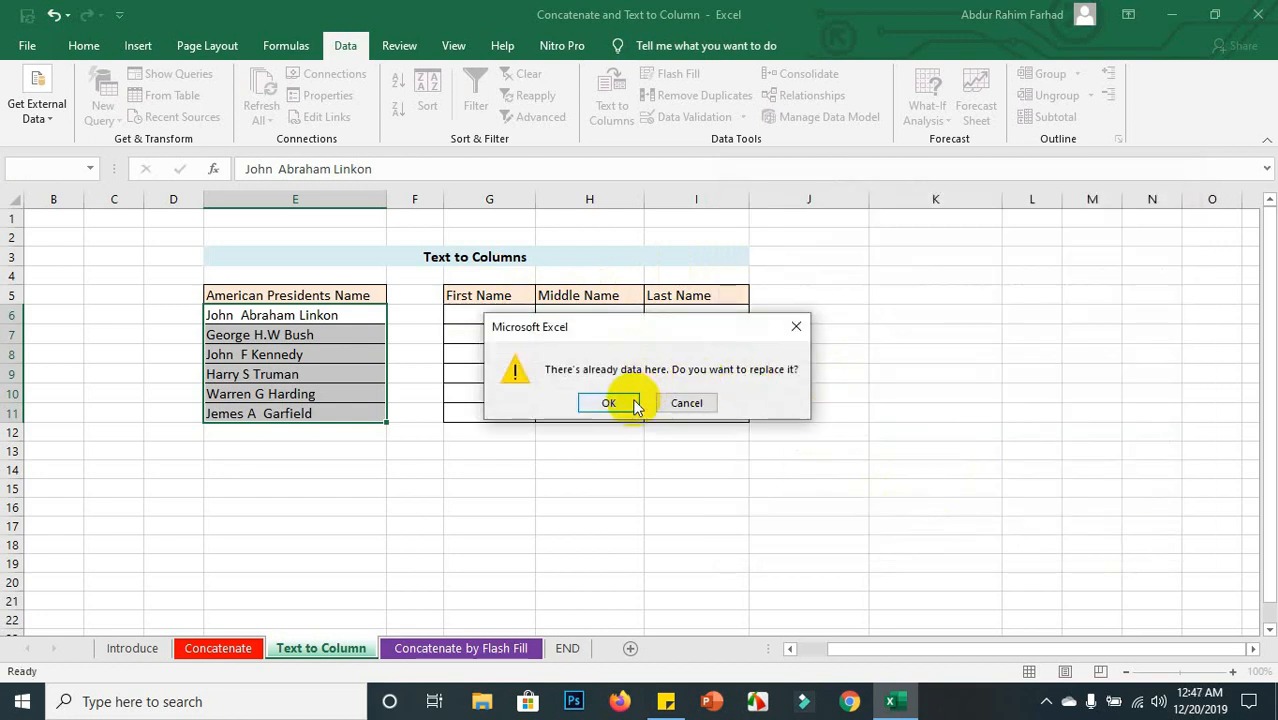
pyautogui.click(630, 400)
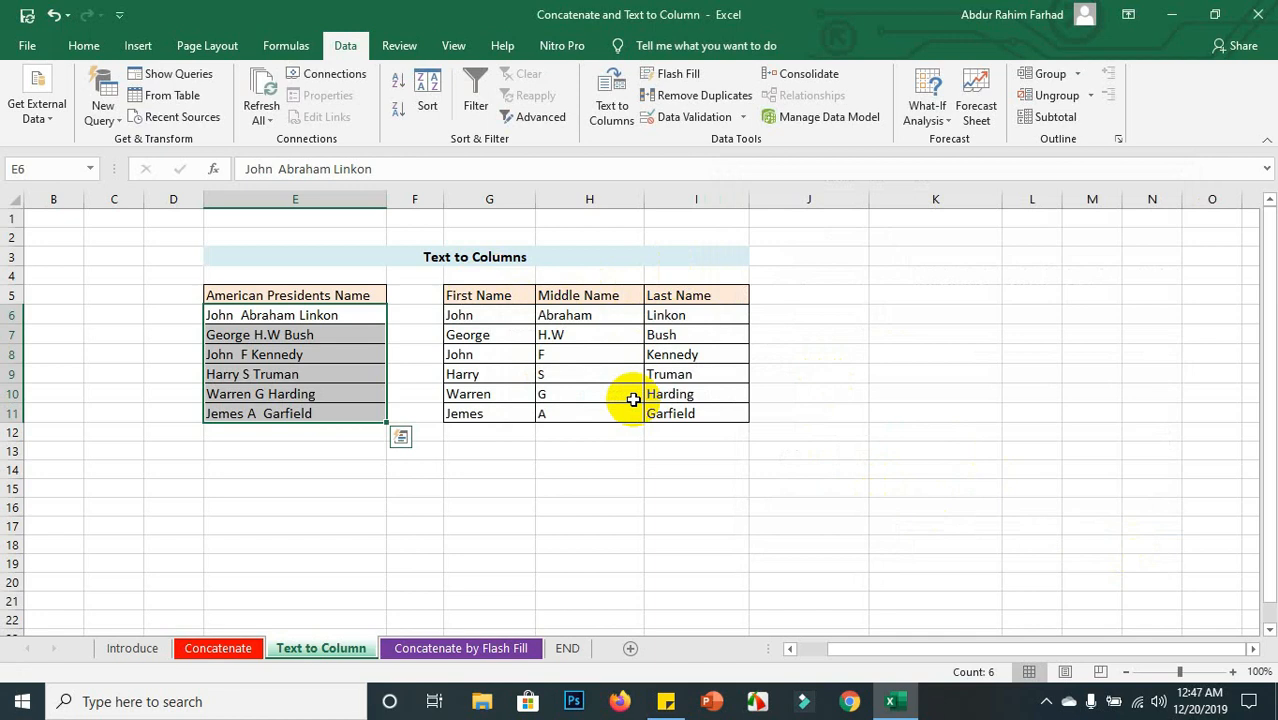
pyautogui.click(393, 318)
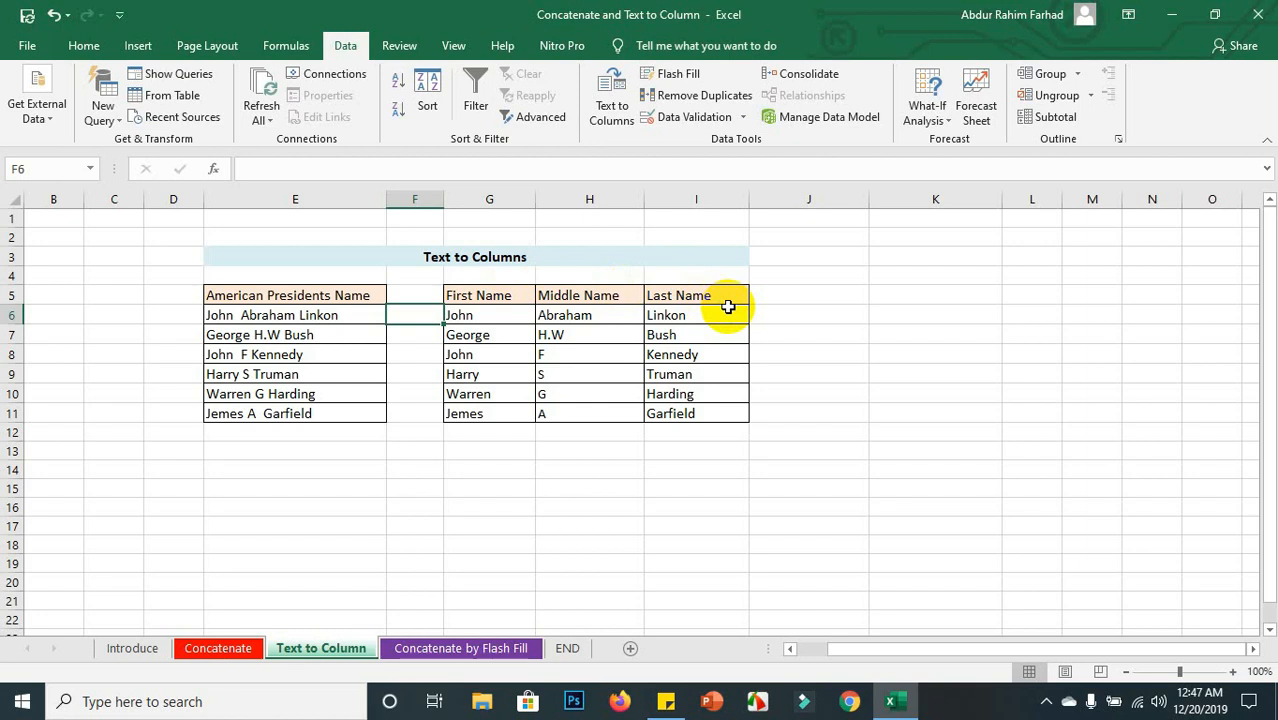
pyautogui.click(756, 390)
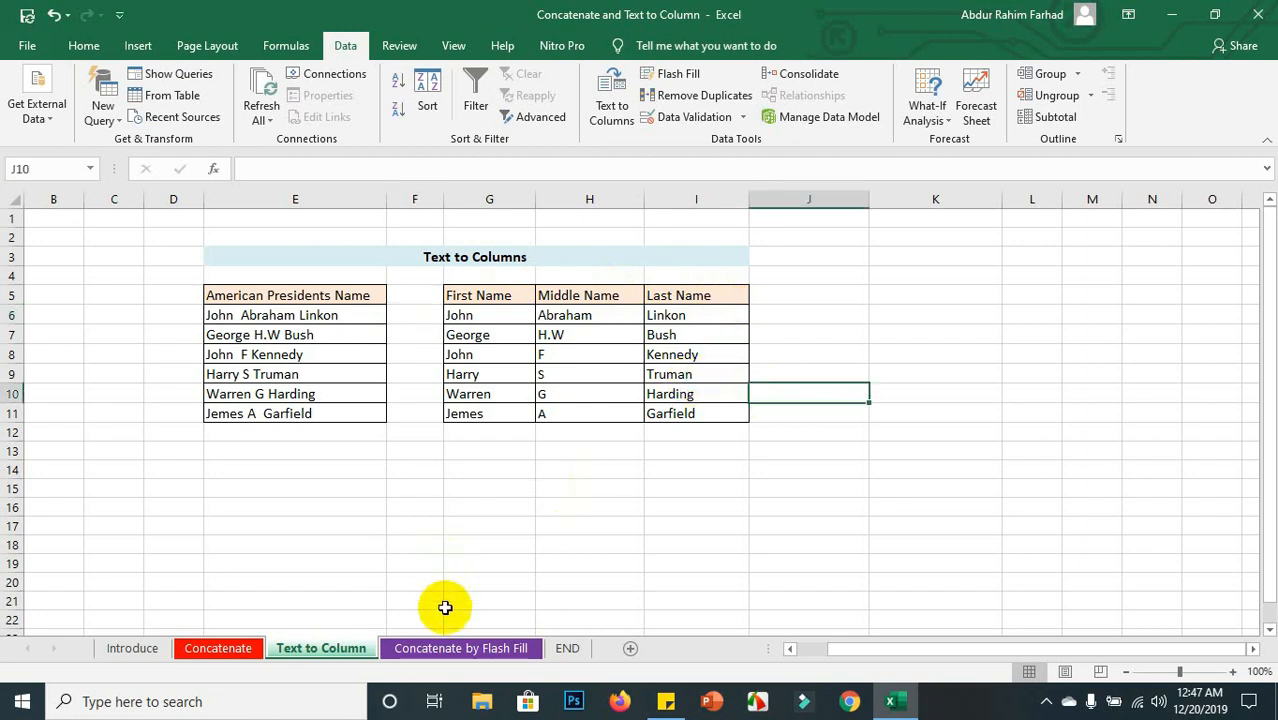
# On the Concatenate by Flash Fill sheet, clear the full names in E7:E12
pyautogui.click(482, 647)
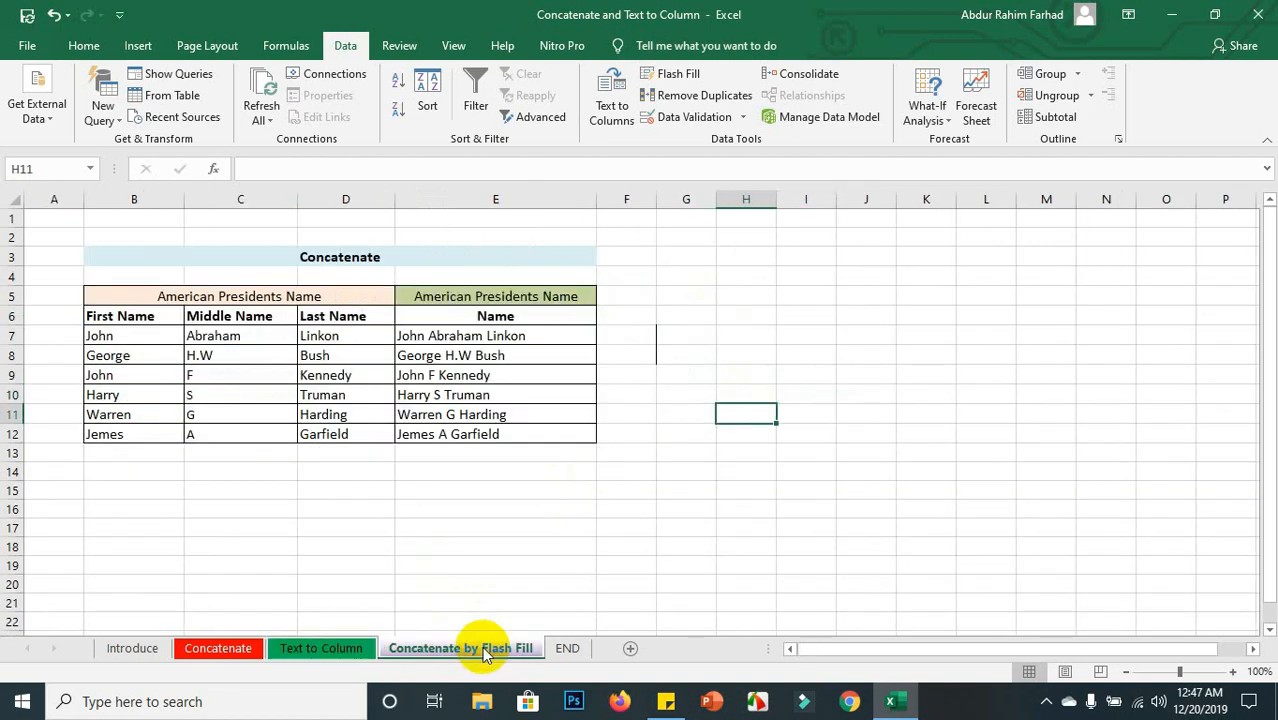
pyautogui.click(522, 478)
pyautogui.moveTo(522, 478); pyautogui.dragTo(493, 336)
pyautogui.press('BackSpace')
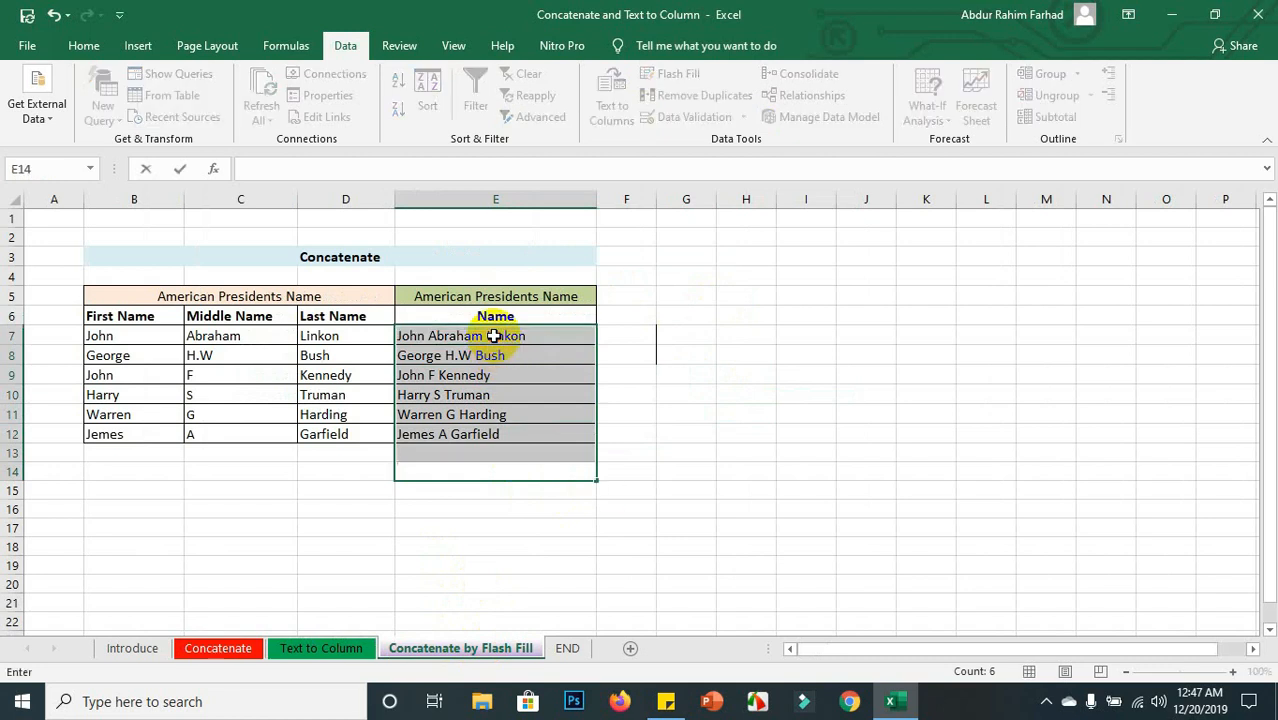
pyautogui.click(455, 468)
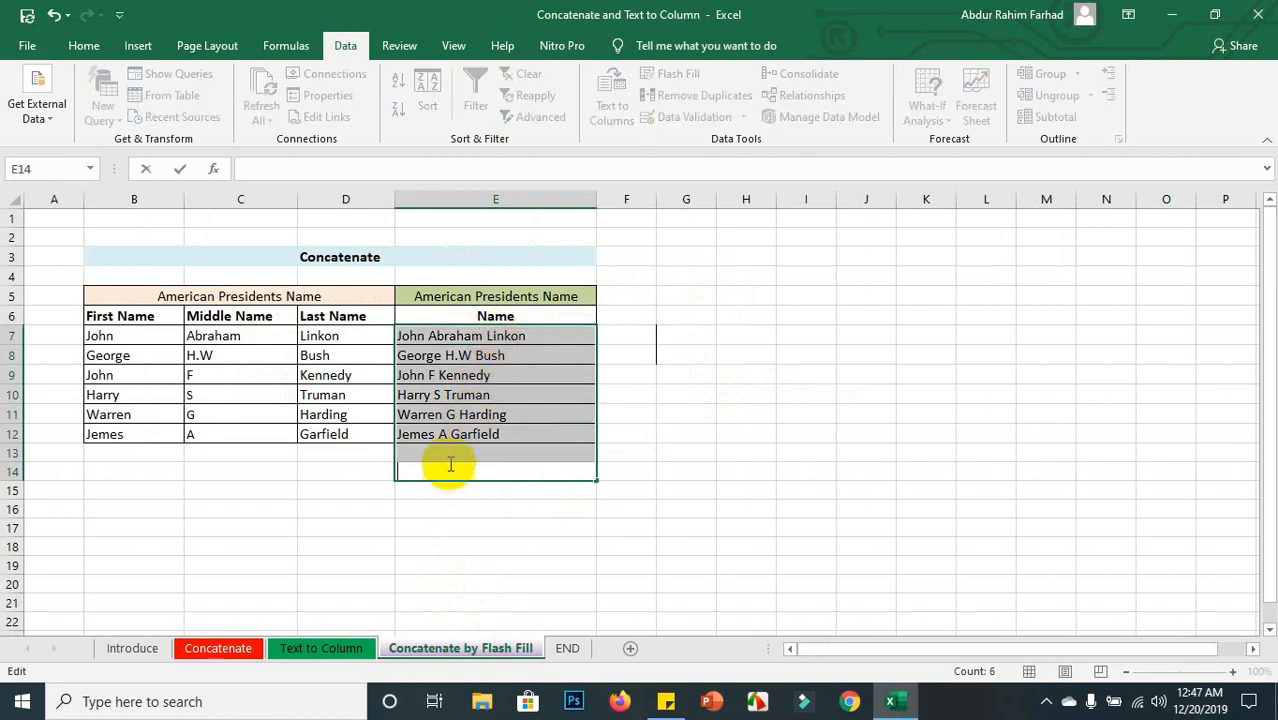
pyautogui.click(327, 394)
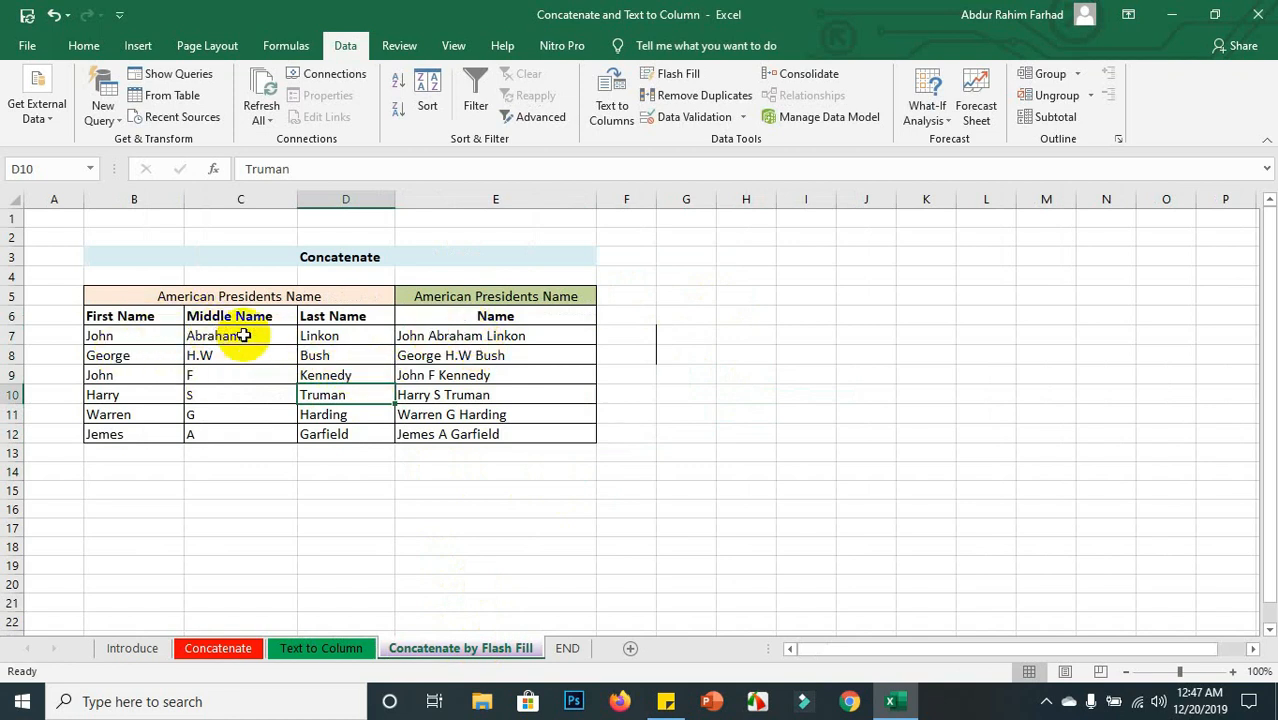
pyautogui.moveTo(497, 337); pyautogui.dragTo(491, 442)
pyautogui.press('Delete')
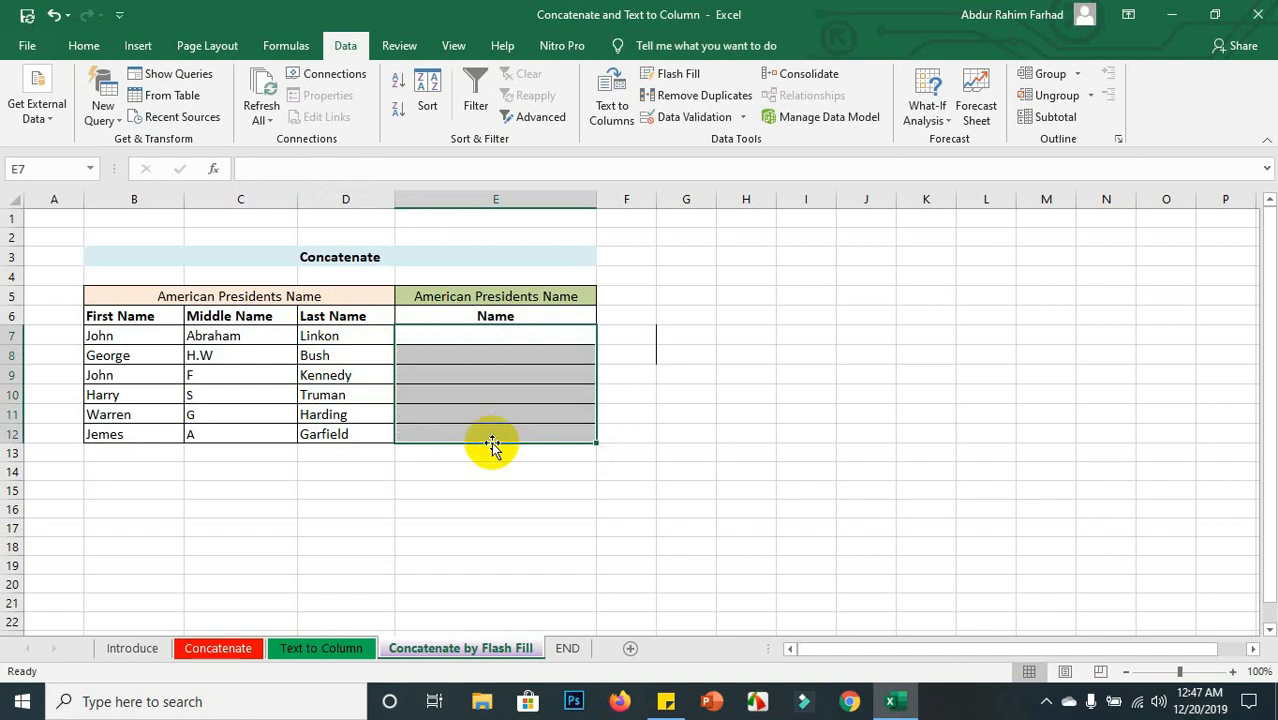
# Try Flash Fill from the empty cell E7, and clear E6:E12 including the Name header
pyautogui.click(436, 344)
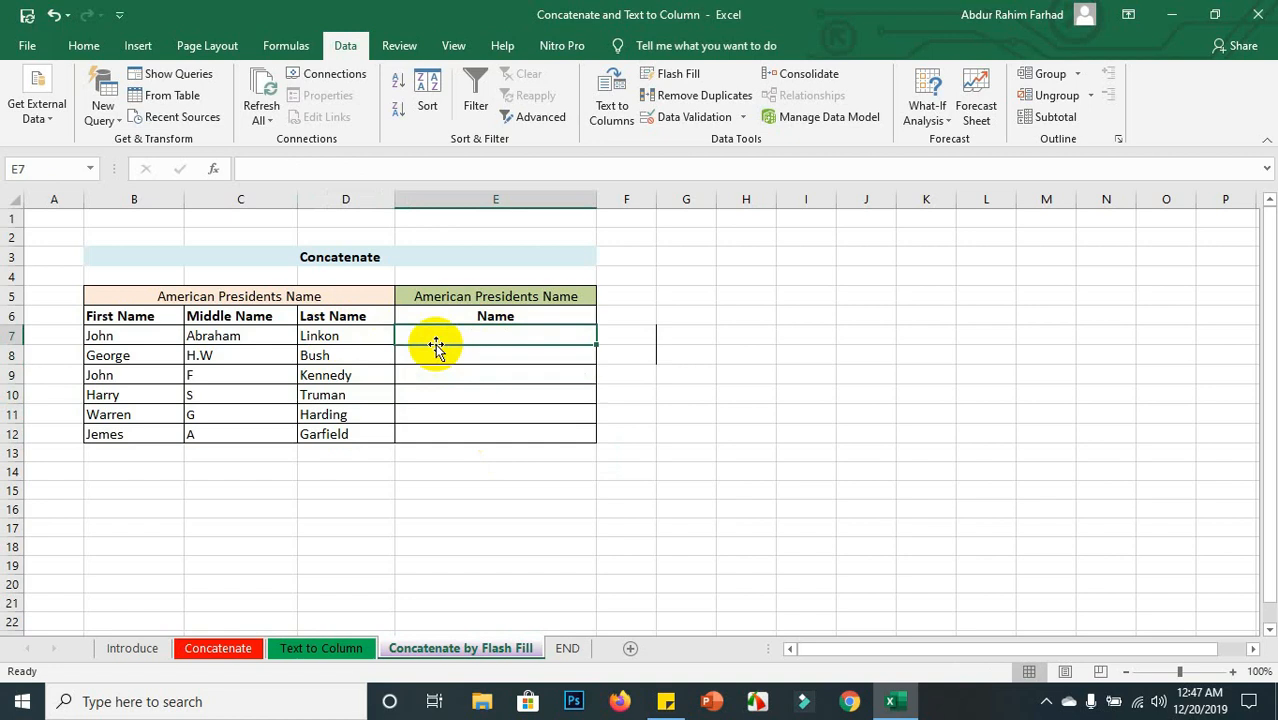
pyautogui.click(684, 73)
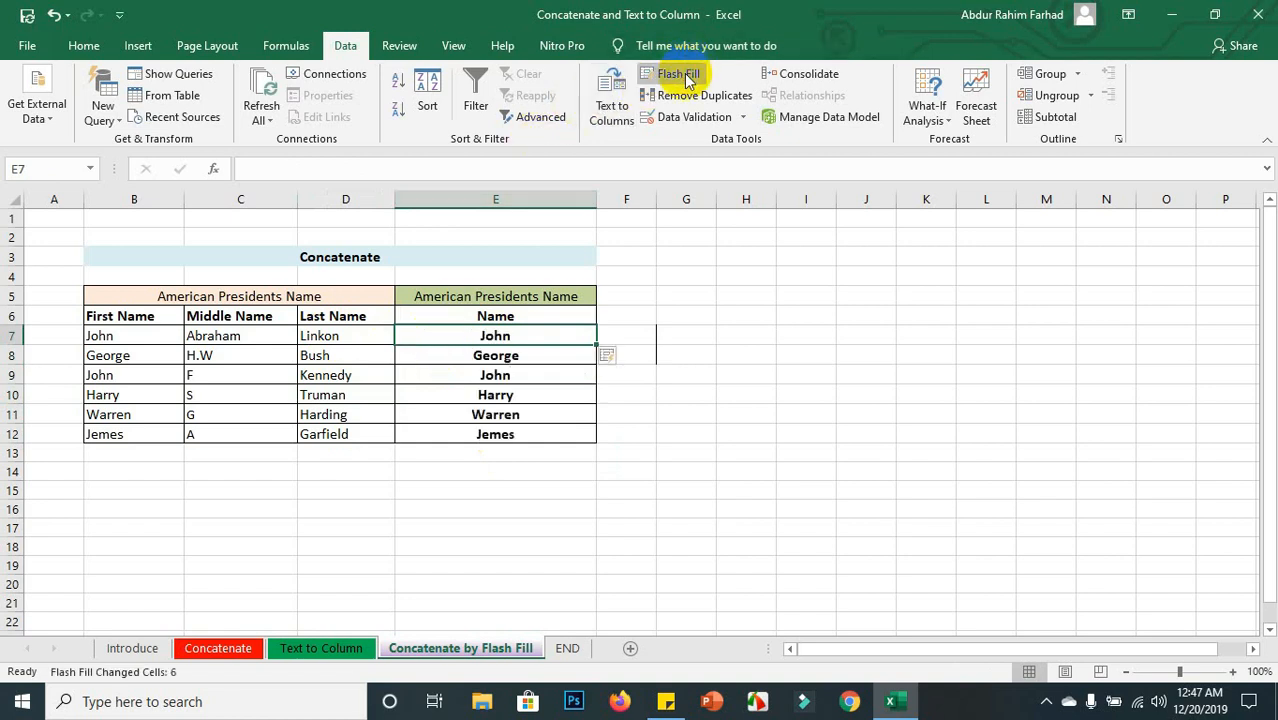
pyautogui.doubleClick(509, 314)
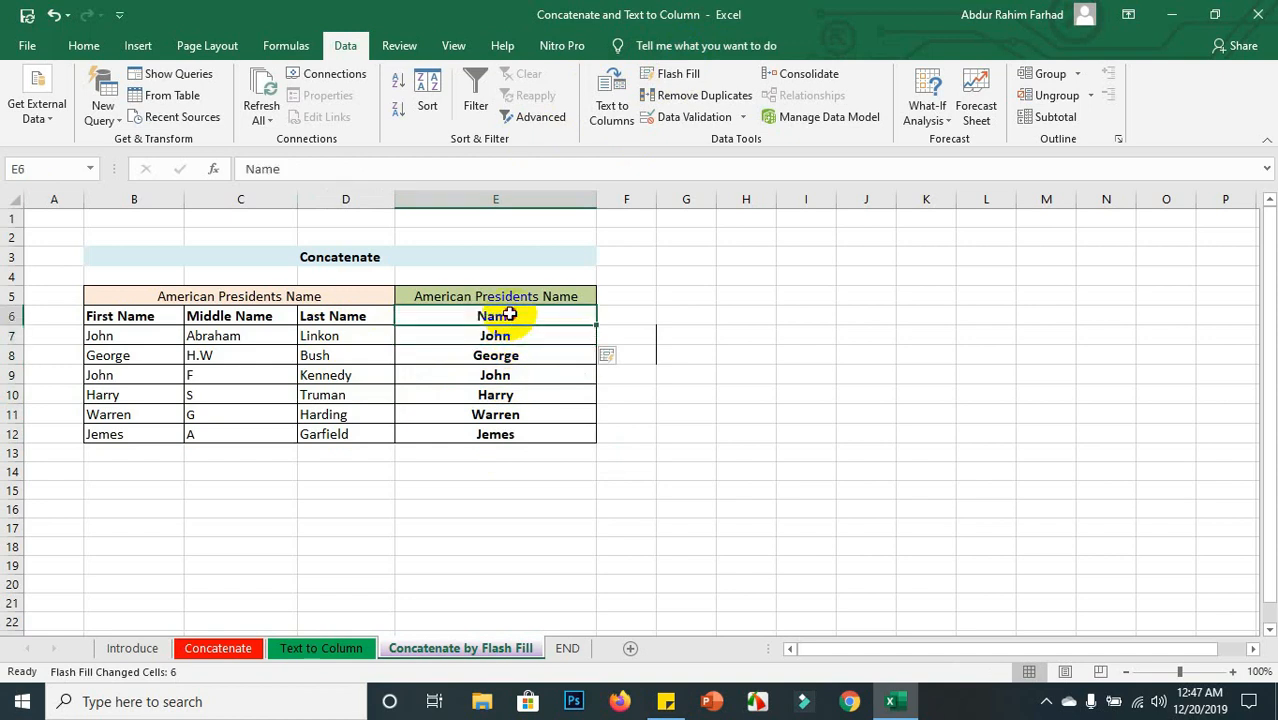
pyautogui.click(516, 394)
pyautogui.moveTo(465, 314); pyautogui.dragTo(464, 434)
pyautogui.press('Delete')
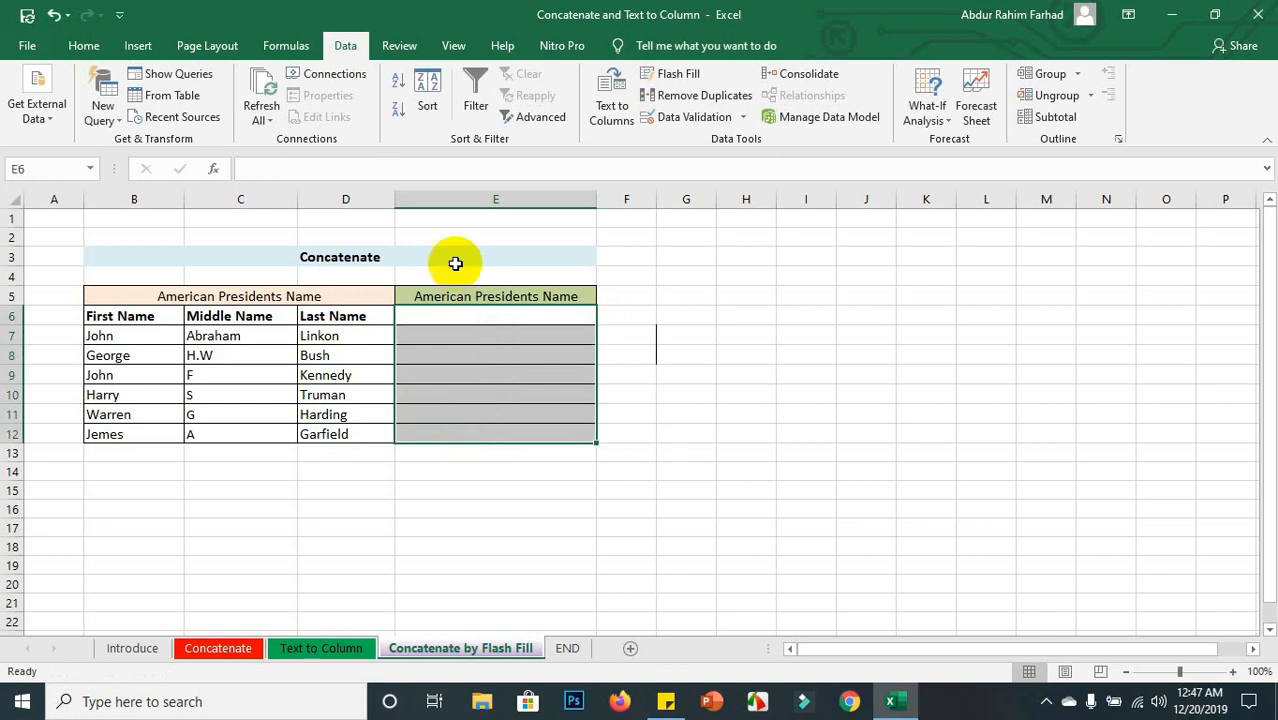
pyautogui.click(632, 337)
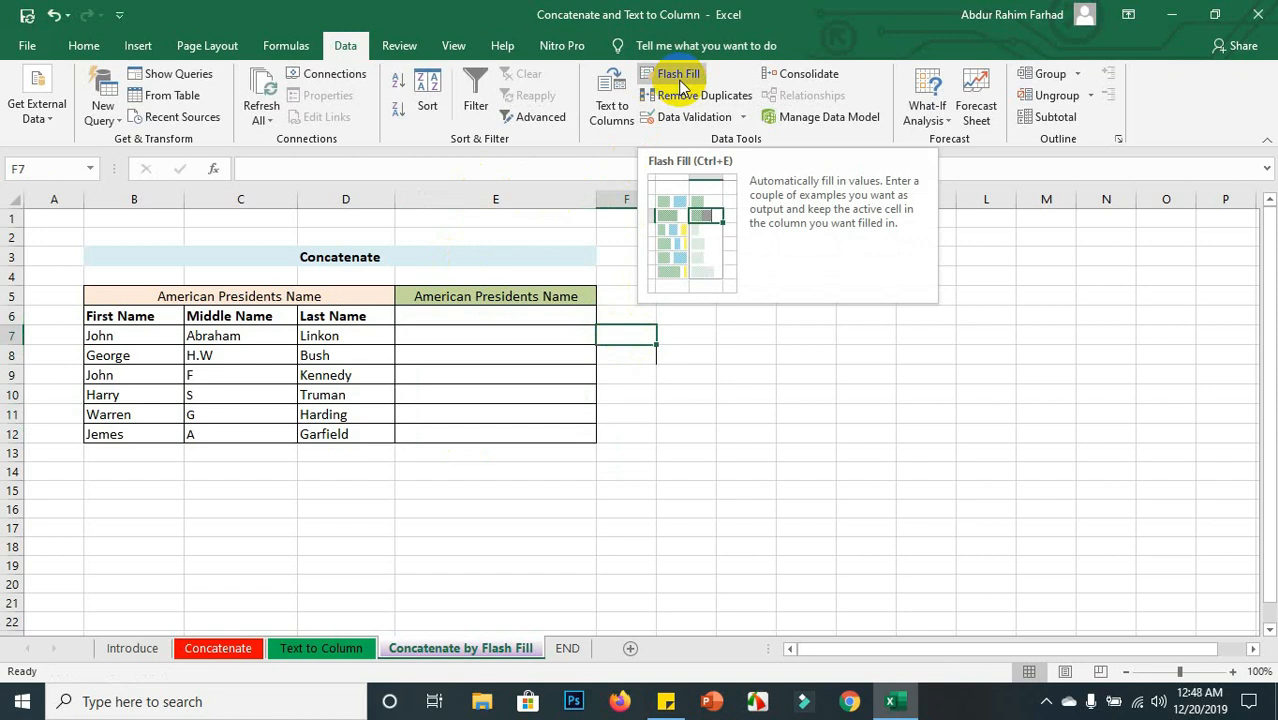
pyautogui.click(511, 313)
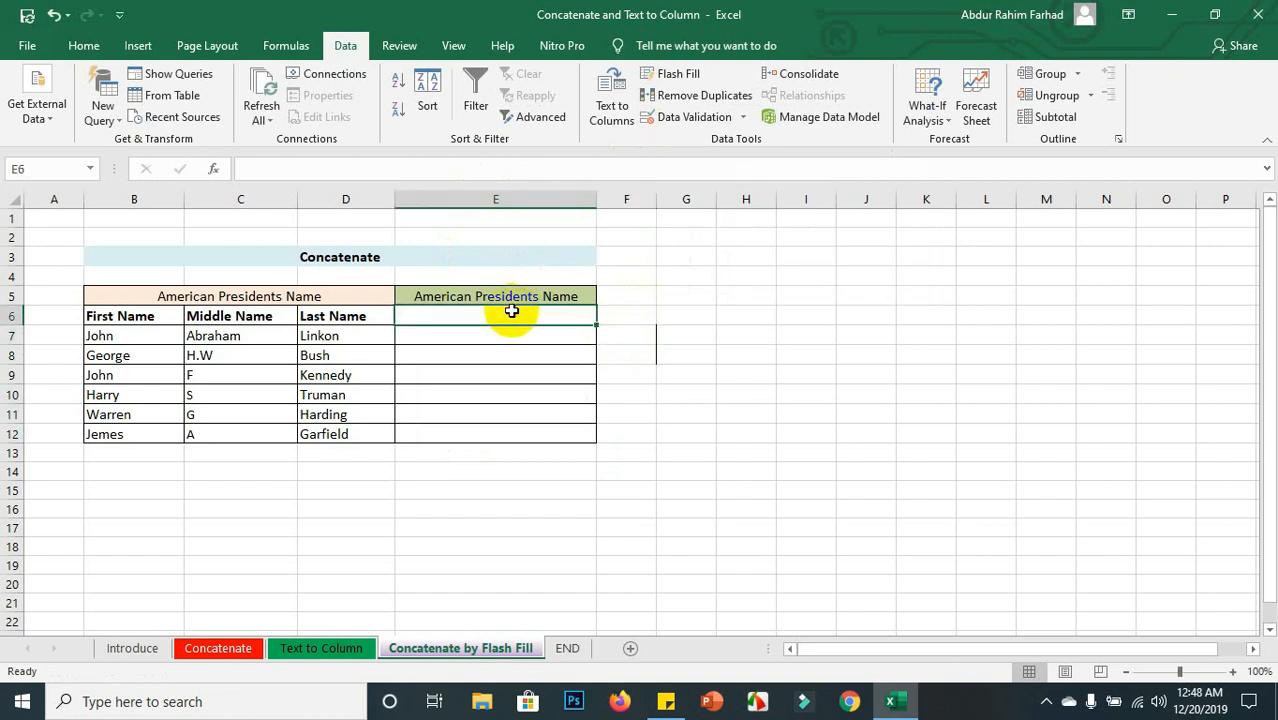
pyautogui.write('John')
pyautogui.press('BackSpace')
pyautogui.press('BackSpace')
pyautogui.press('BackSpace')
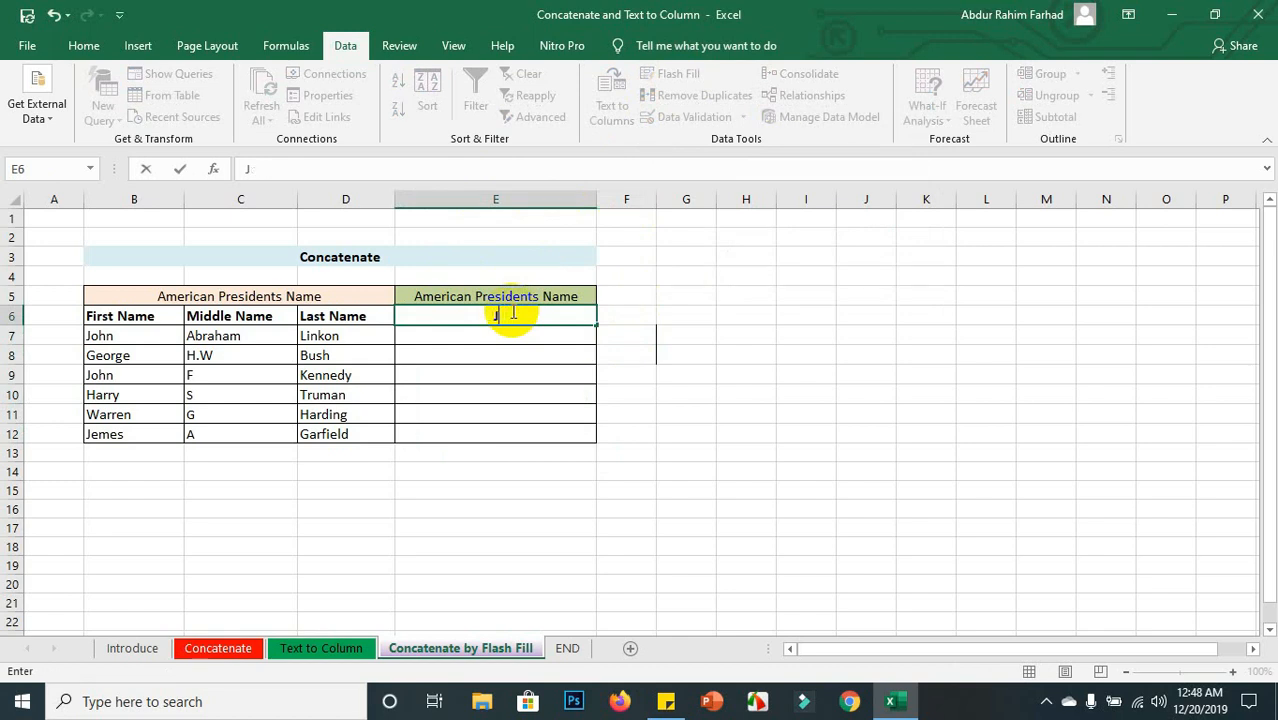
pyautogui.press('Return')
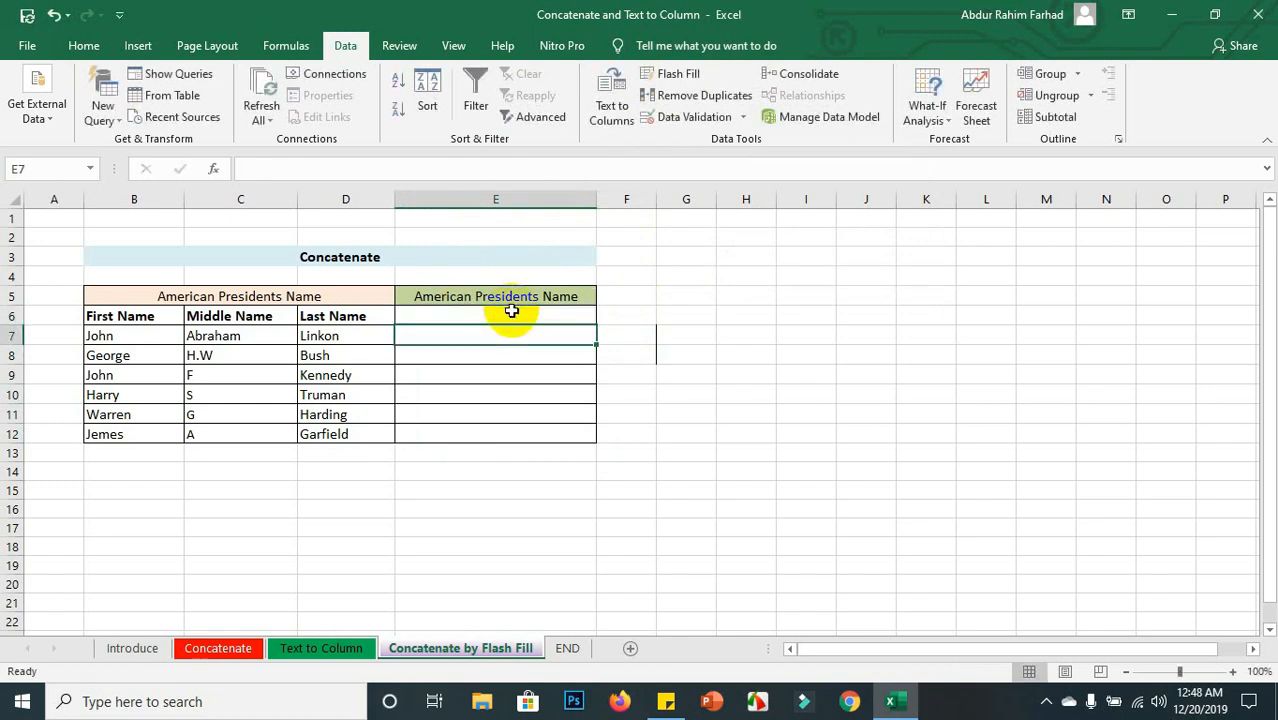
# Enter John Abraham Linkon in E7 and George H.W Bush in E8 as examples, accepting the Flash Fill suggestions for E9:E12
pyautogui.write('John')
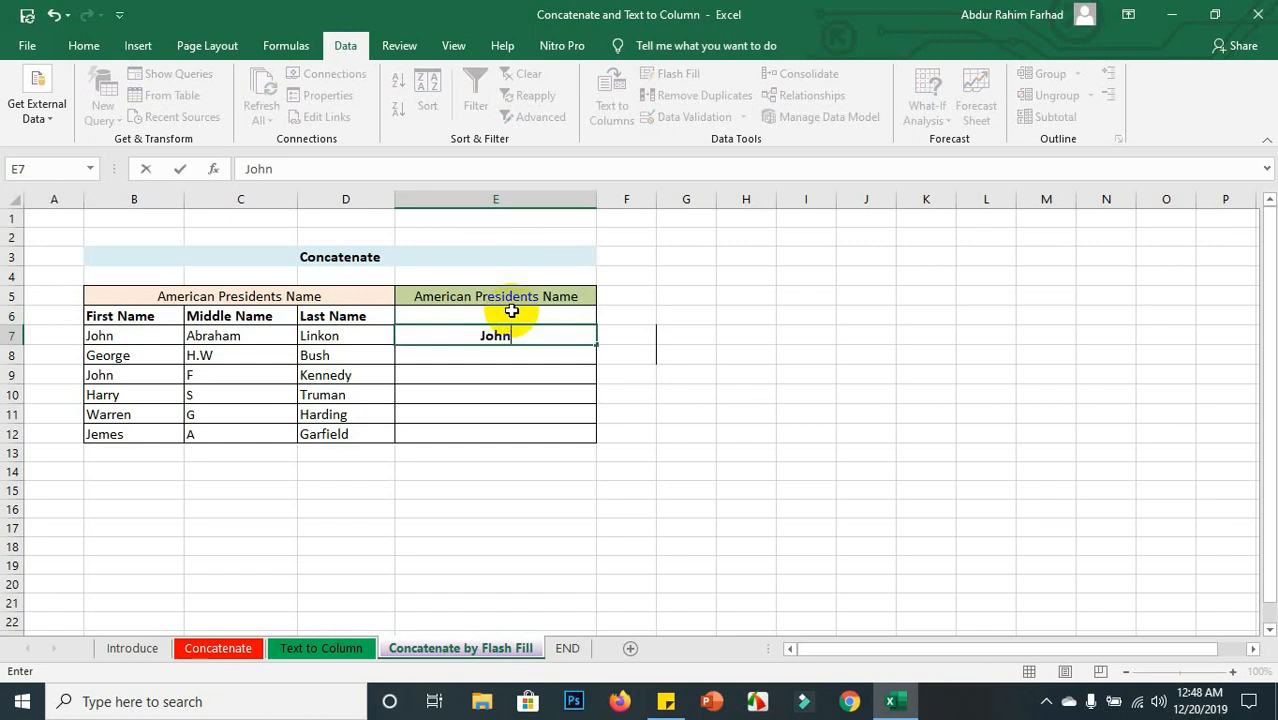
pyautogui.write(' Abra')
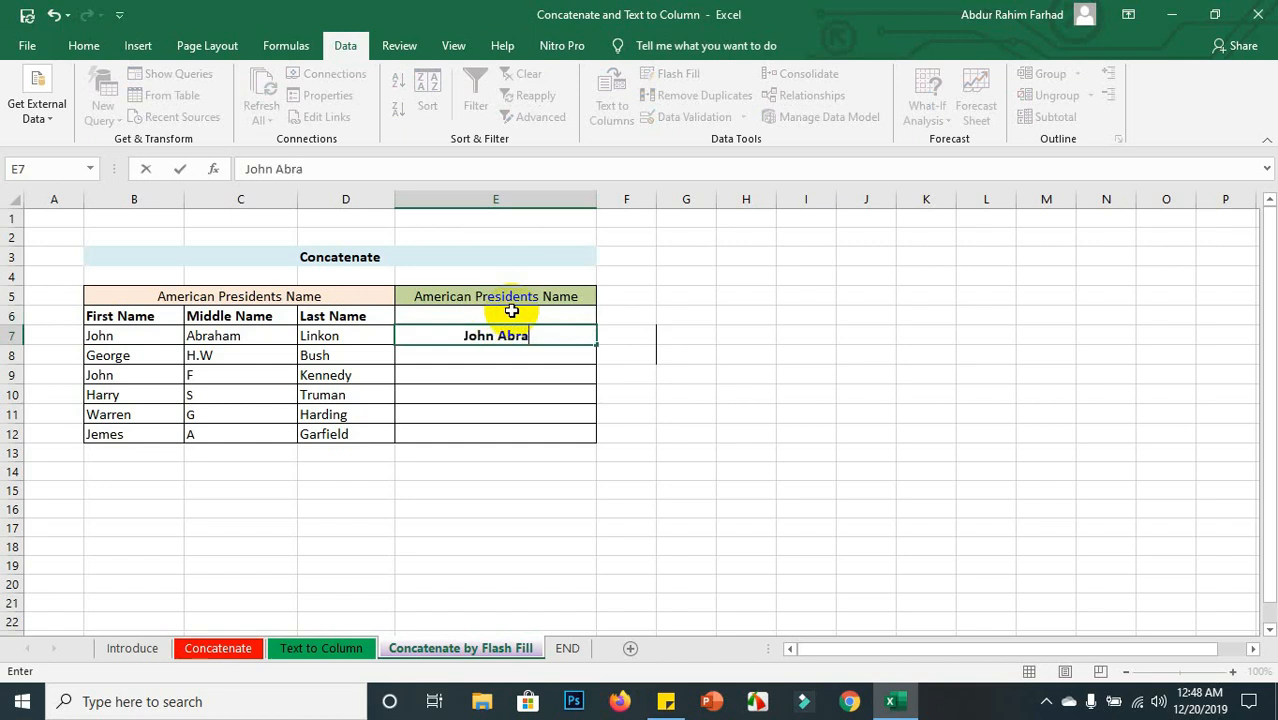
pyautogui.write('ham Linkon')
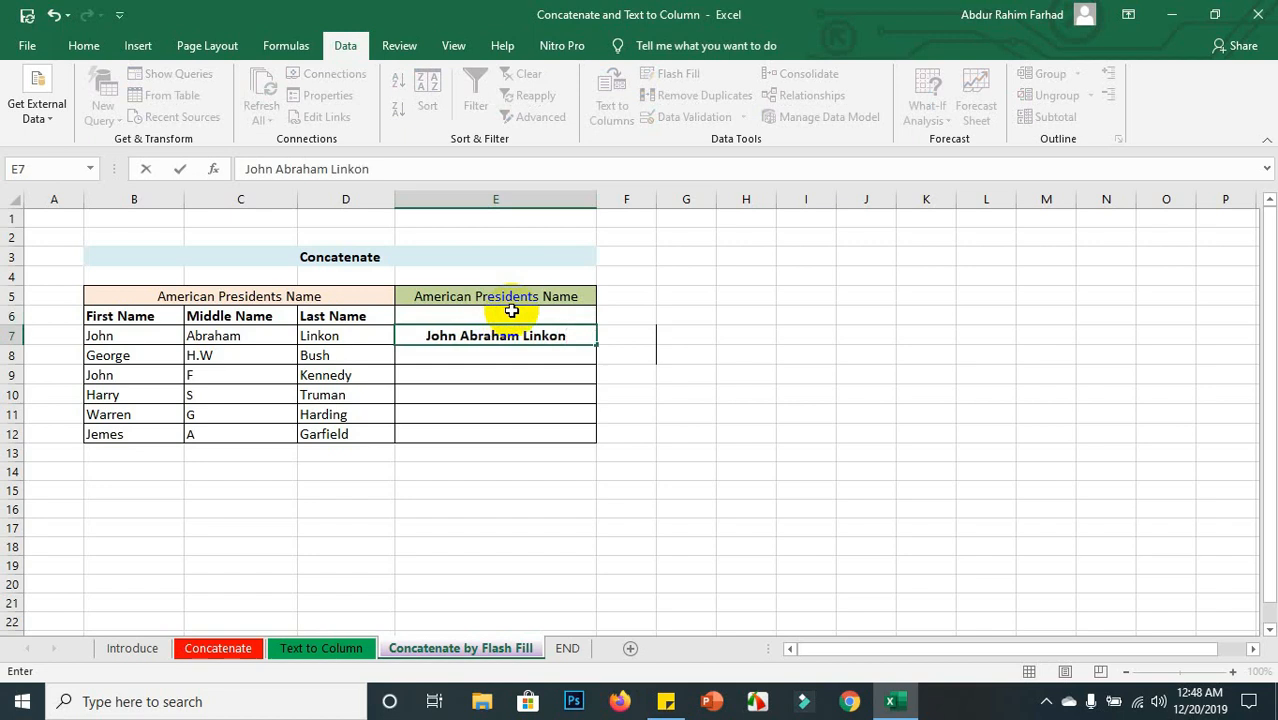
pyautogui.press('Return')
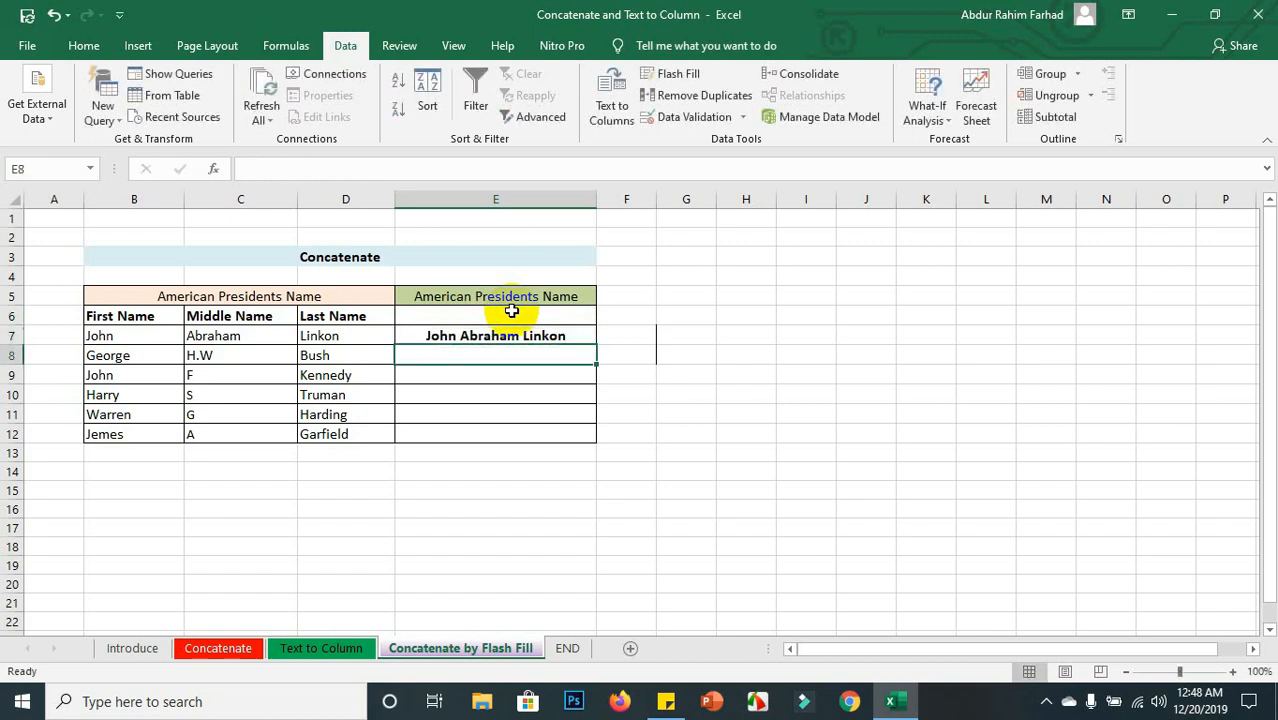
pyautogui.write('George H.W Bush')
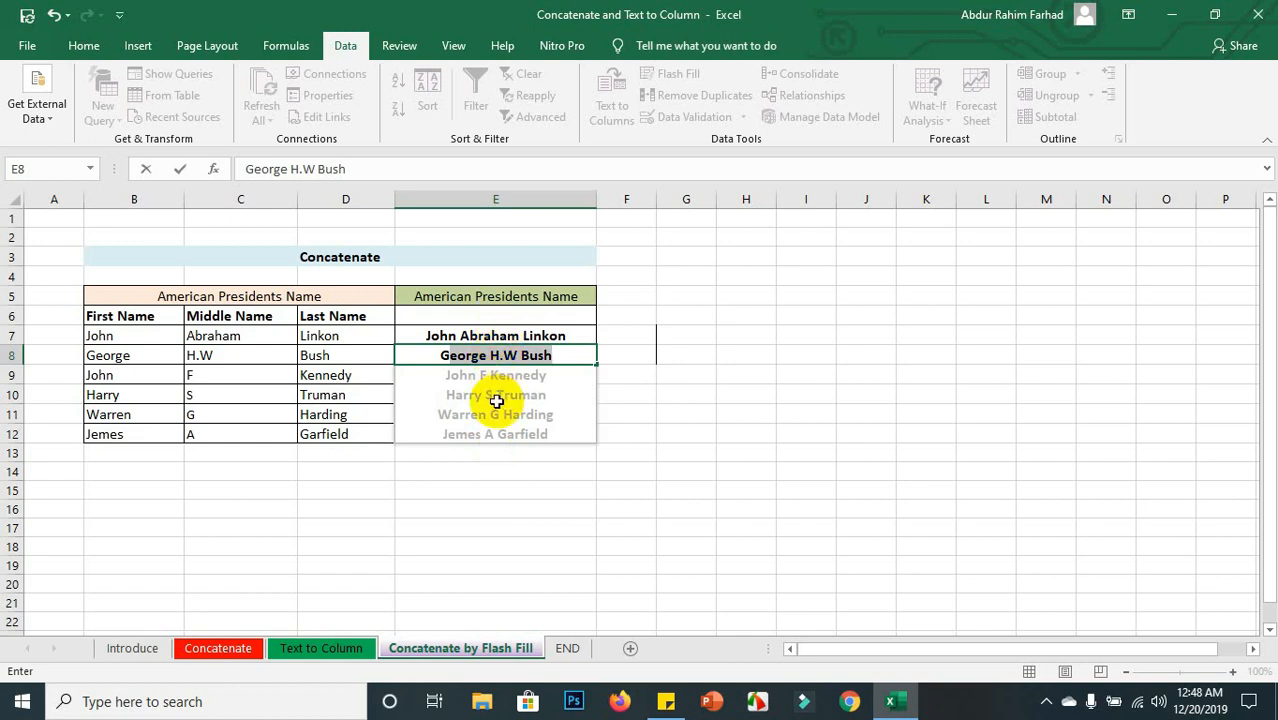
pyautogui.press('Return')
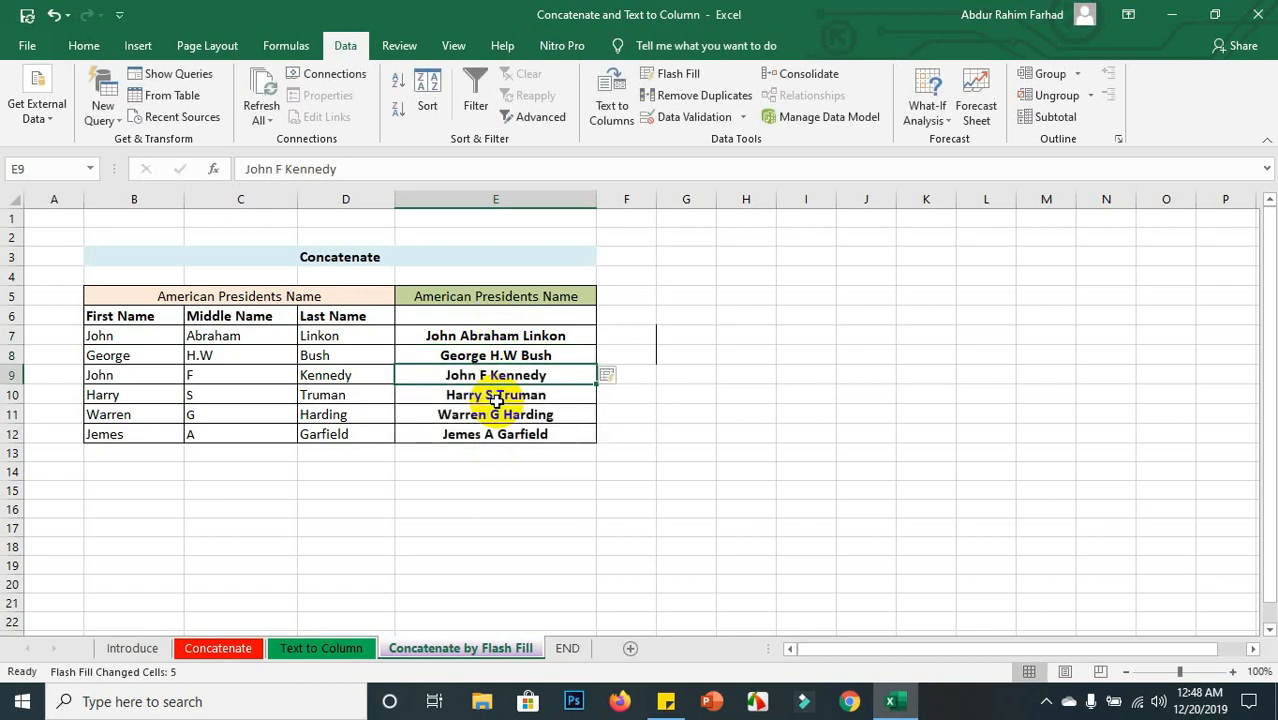
# Deselect the filled names and show the END sheet
pyautogui.click(610, 329)
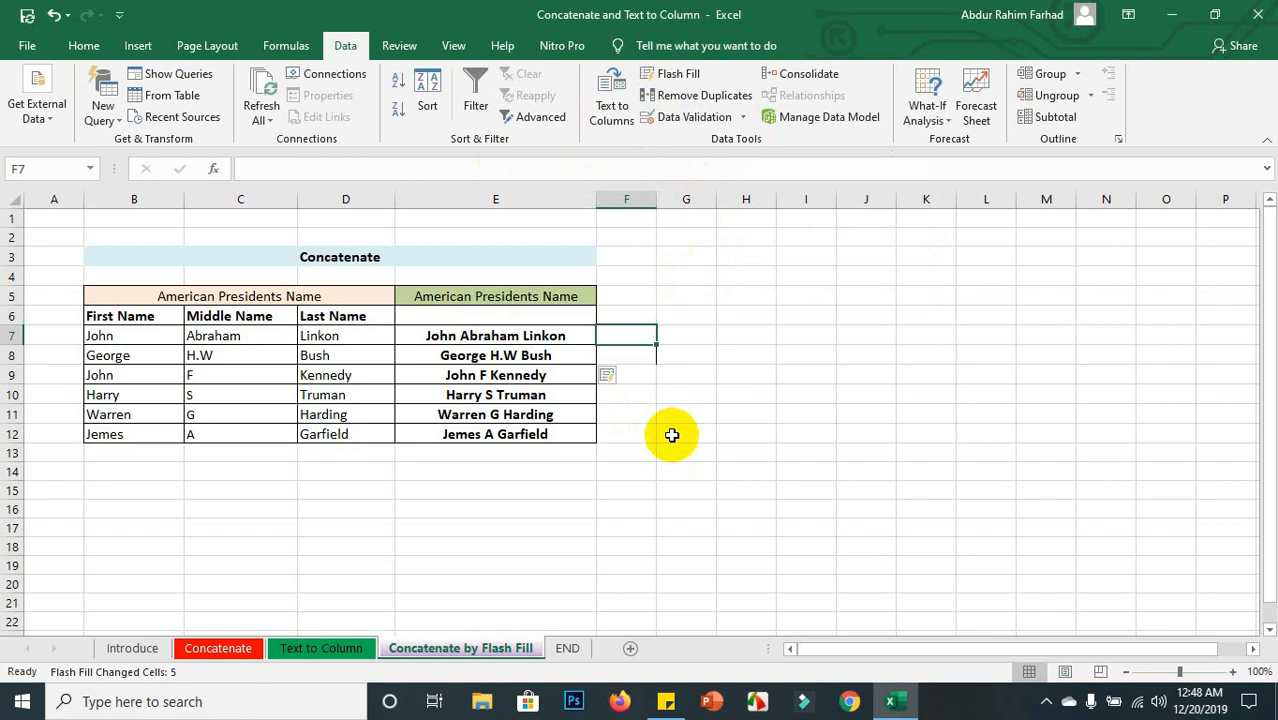
pyautogui.click(572, 648)
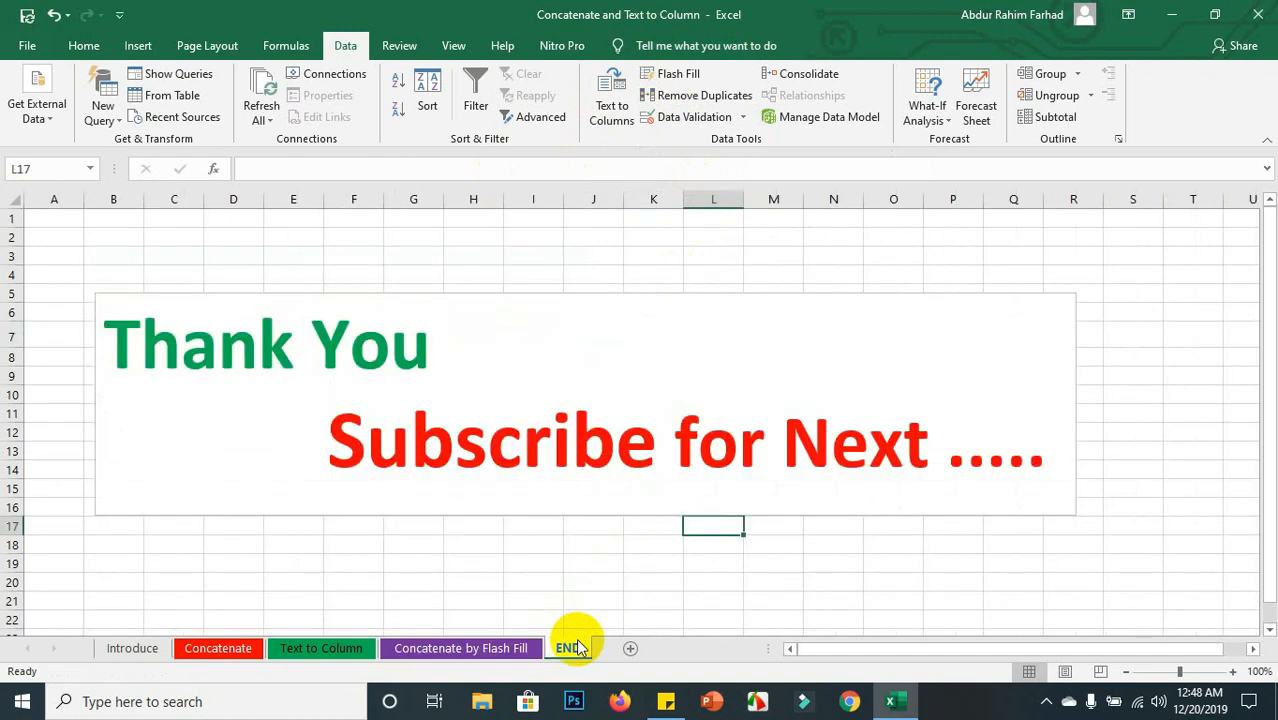